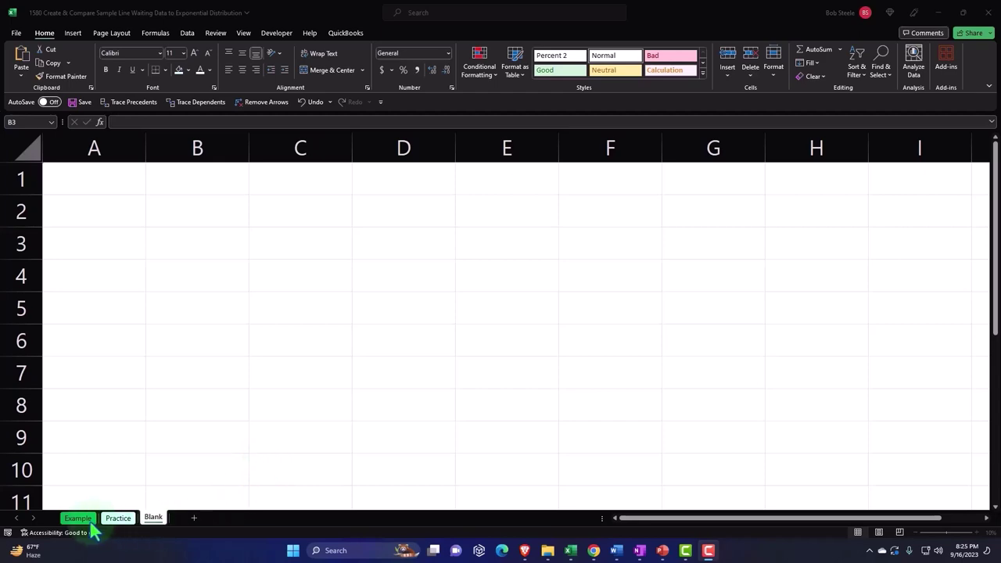
# Switch to the Example sheet to review the finished inputs and inter-arrival time columns.
pyautogui.click(55, 518)
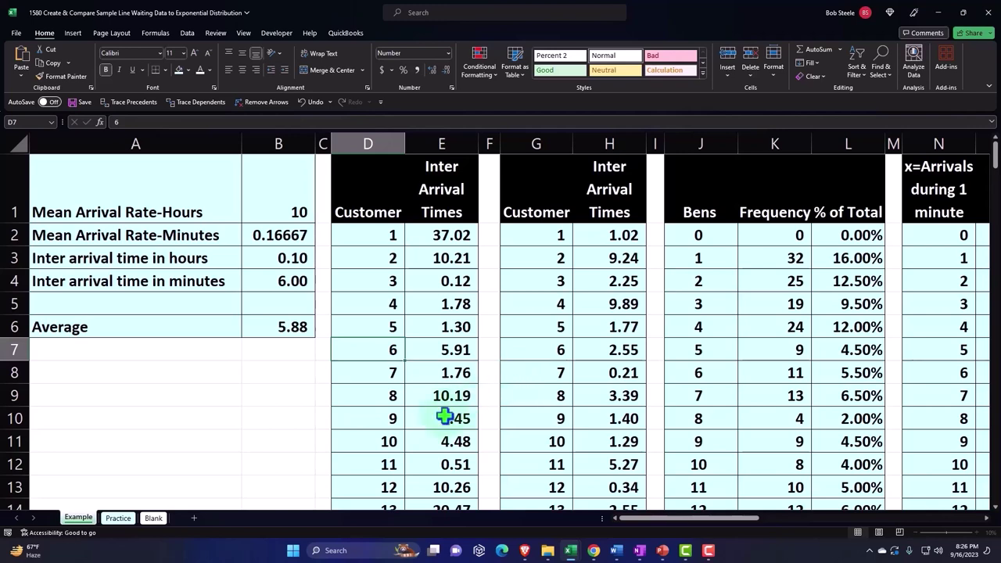
# Go to the Blank sheet and abandon a partly typed label in A1.
pyautogui.click(163, 519)
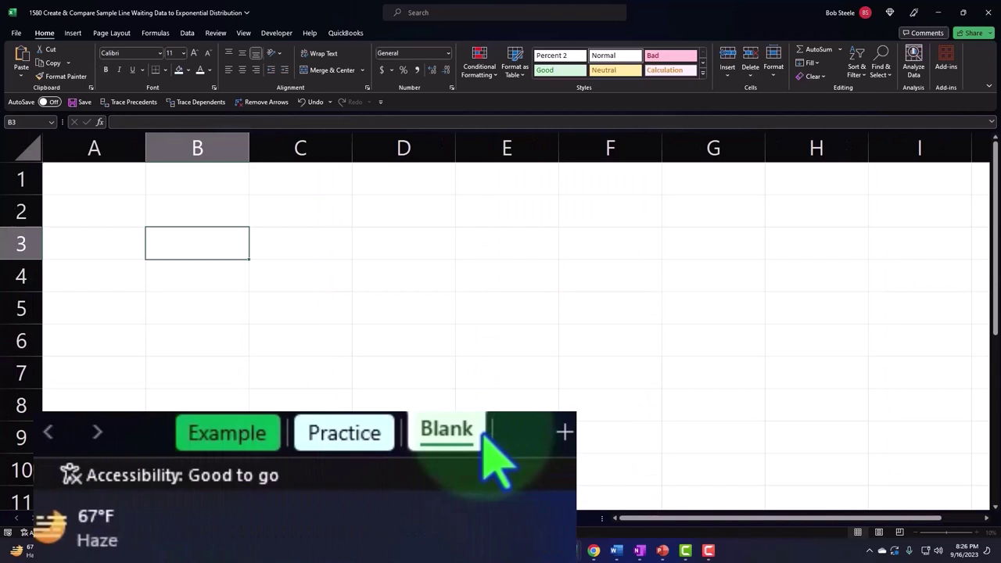
pyautogui.click(167, 263)
pyautogui.click(119, 182)
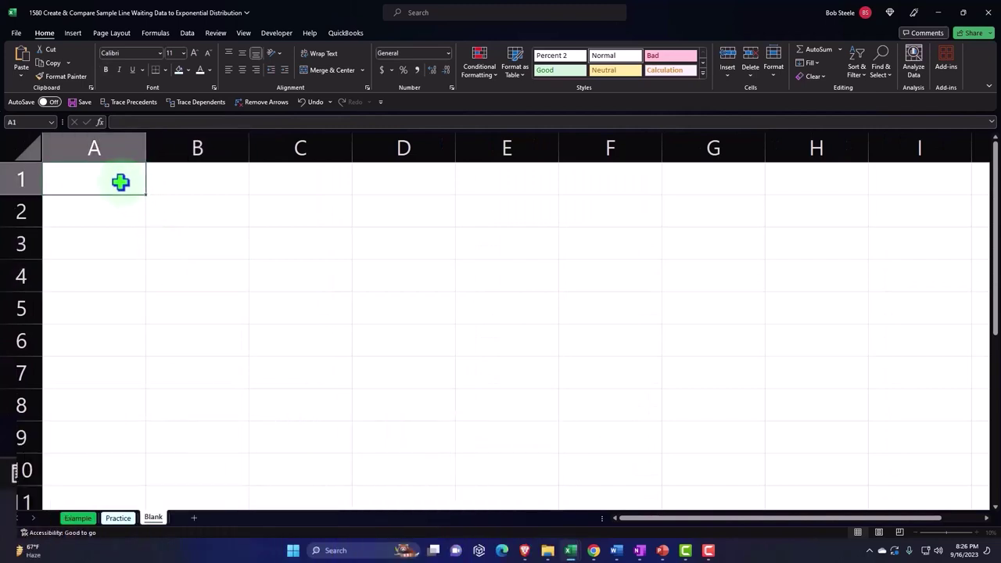
pyautogui.write('Mea')
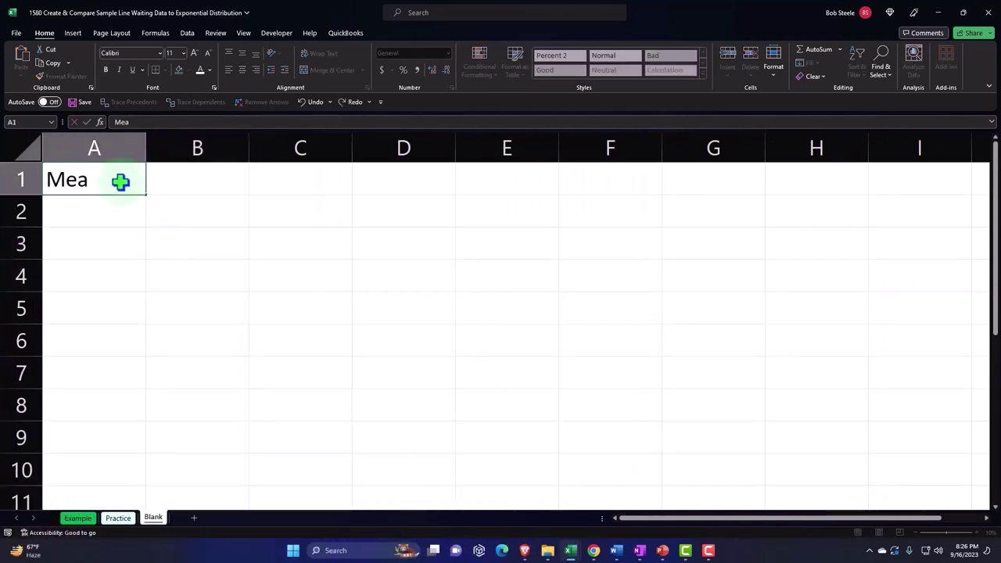
pyautogui.press('BackSpace')
pyautogui.press('BackSpace')
pyautogui.press('BackSpace')
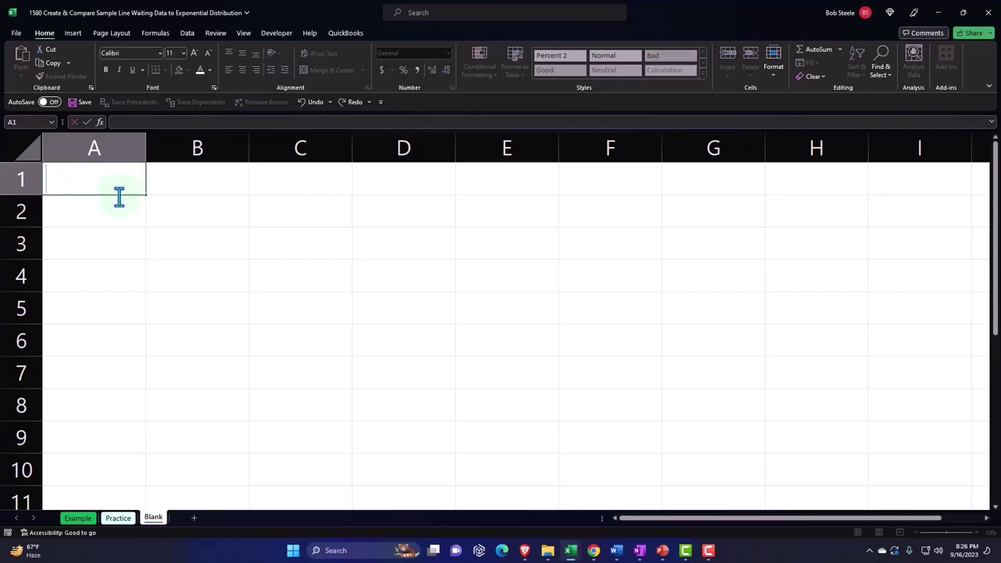
pyautogui.click(121, 250)
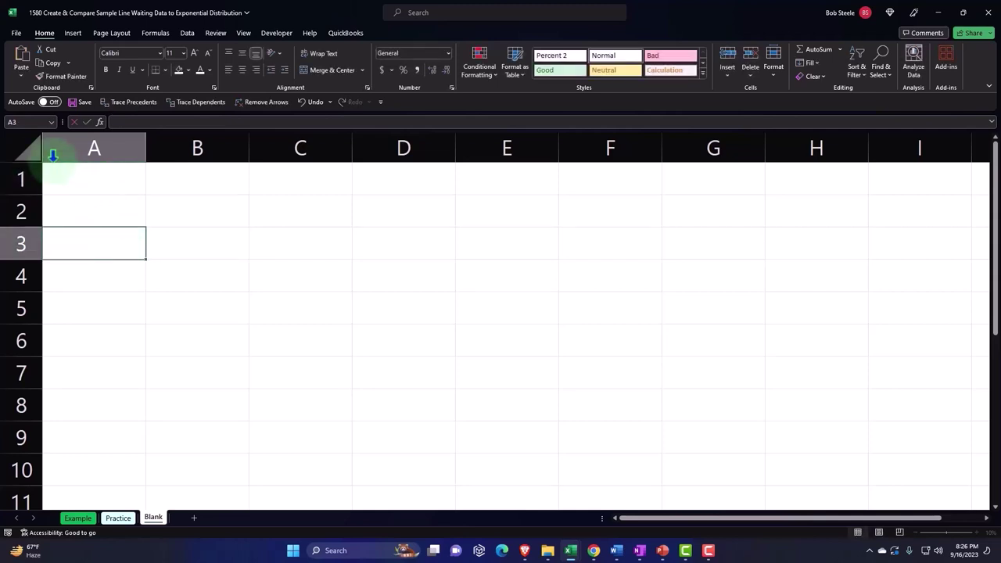
# Format the whole sheet as bold Currency with symbol None, 0 decimals and red bracketed negatives.
pyautogui.click(31, 149)
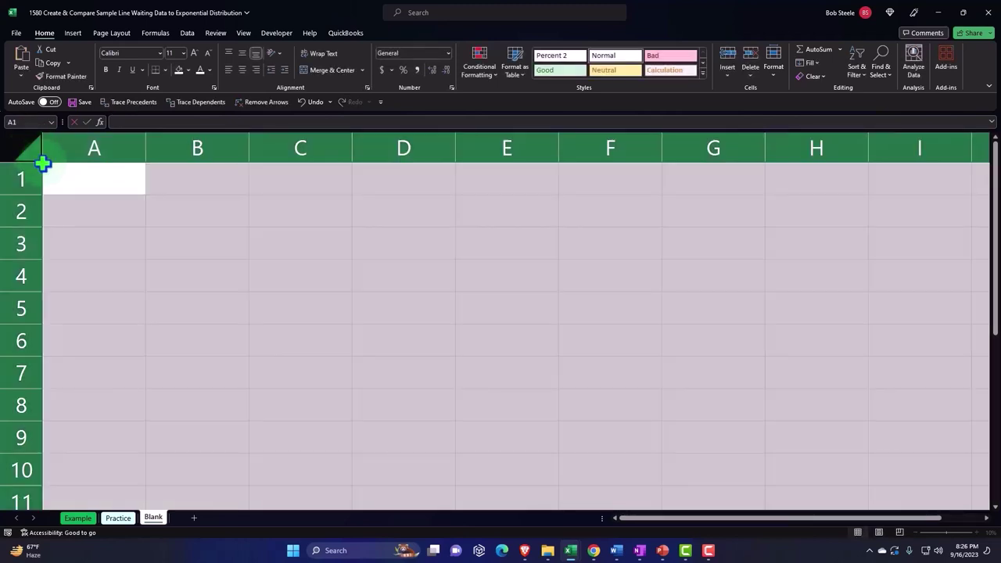
pyautogui.rightClick(198, 253)
pyautogui.click(237, 400)
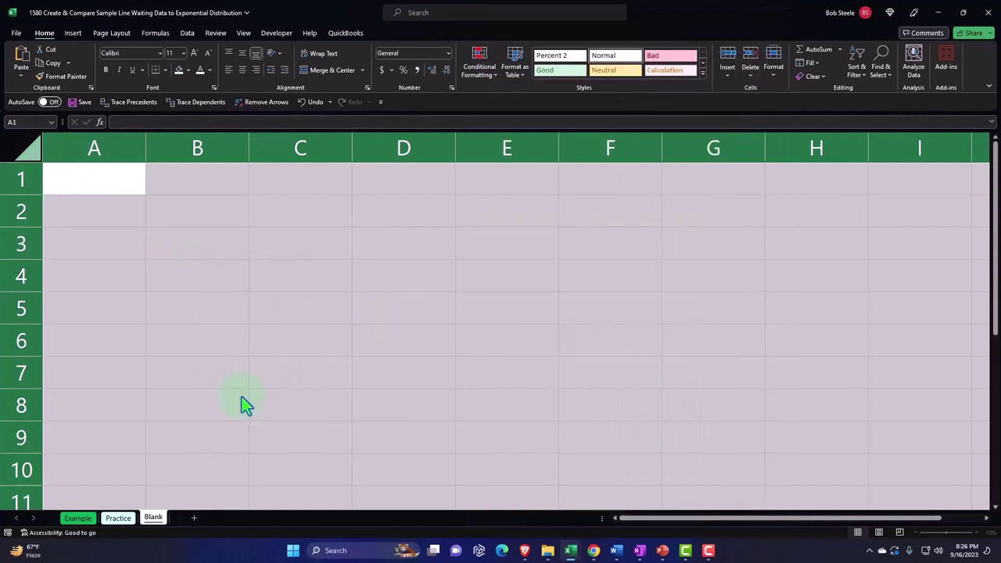
pyautogui.click(129, 324)
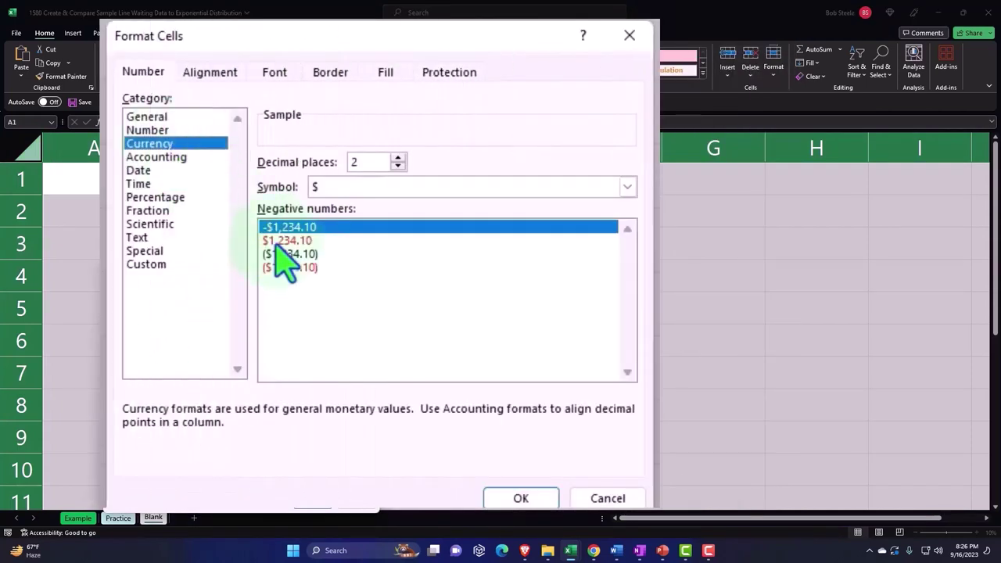
pyautogui.click(291, 255)
pyautogui.click(291, 266)
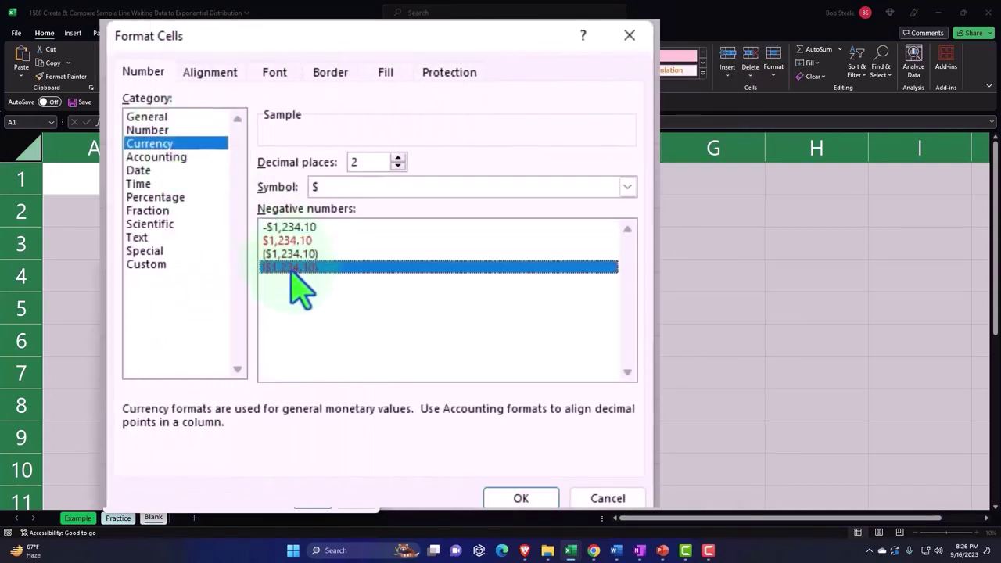
pyautogui.click(384, 188)
pyautogui.click(385, 206)
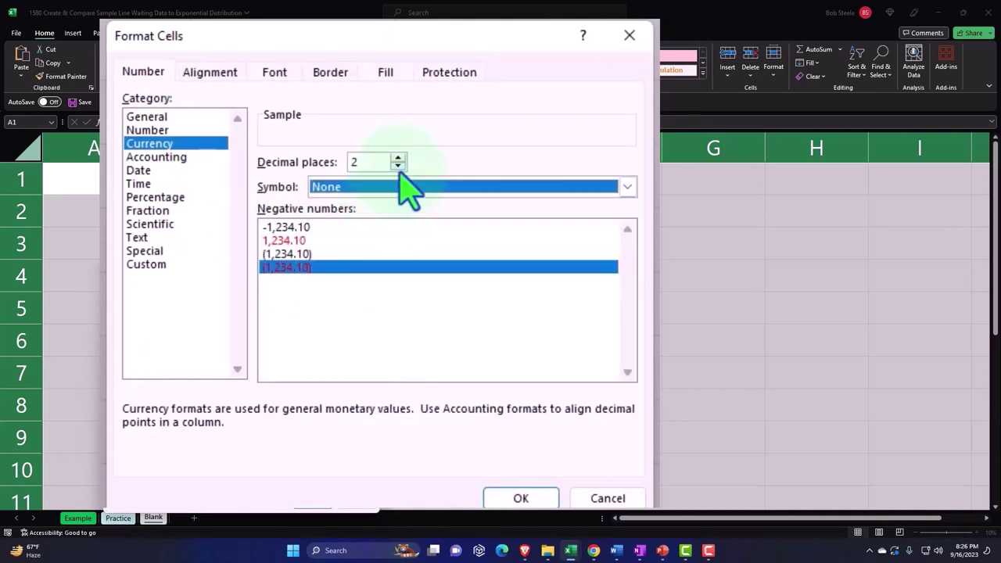
pyautogui.doubleClick(398, 166)
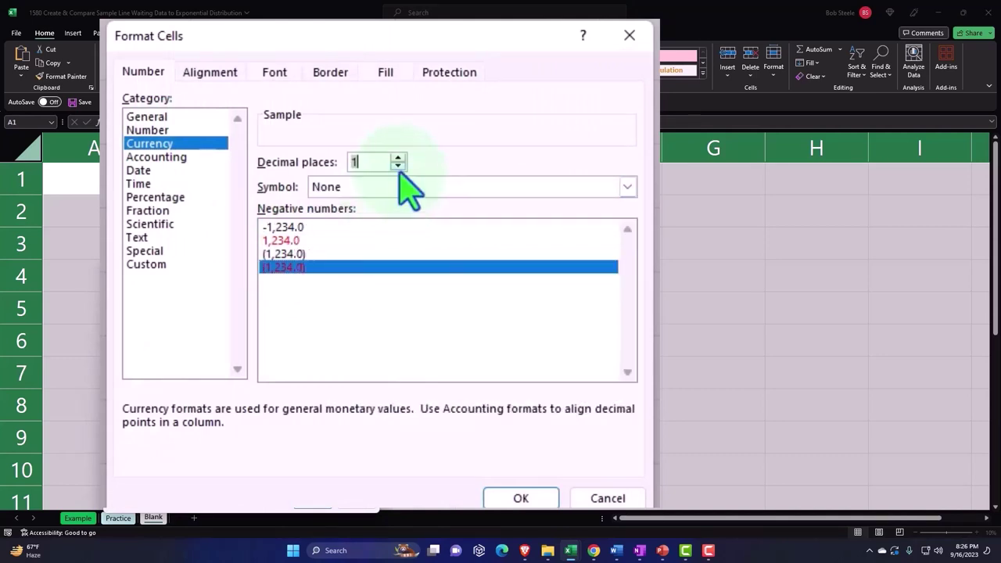
pyautogui.click(521, 498)
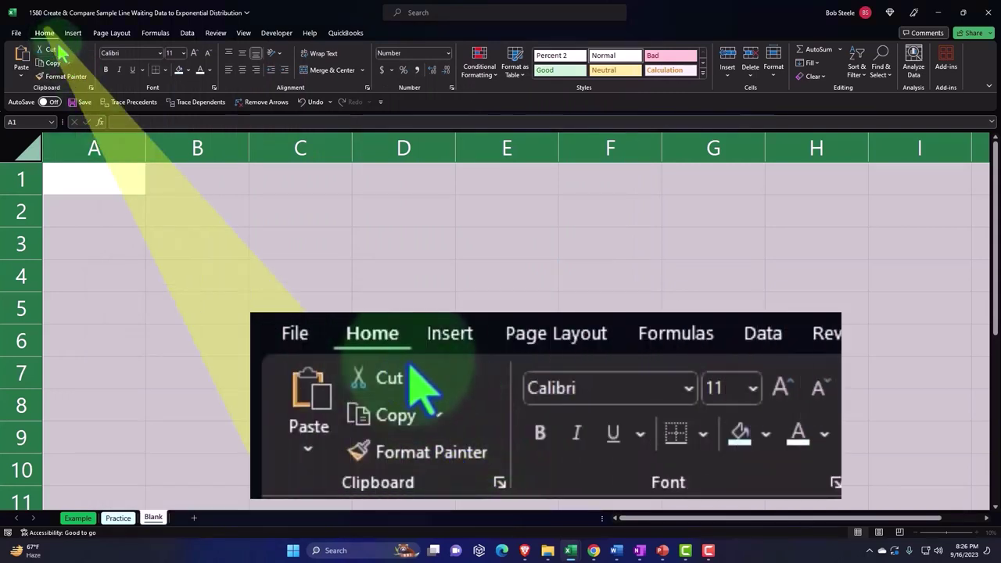
pyautogui.click(106, 70)
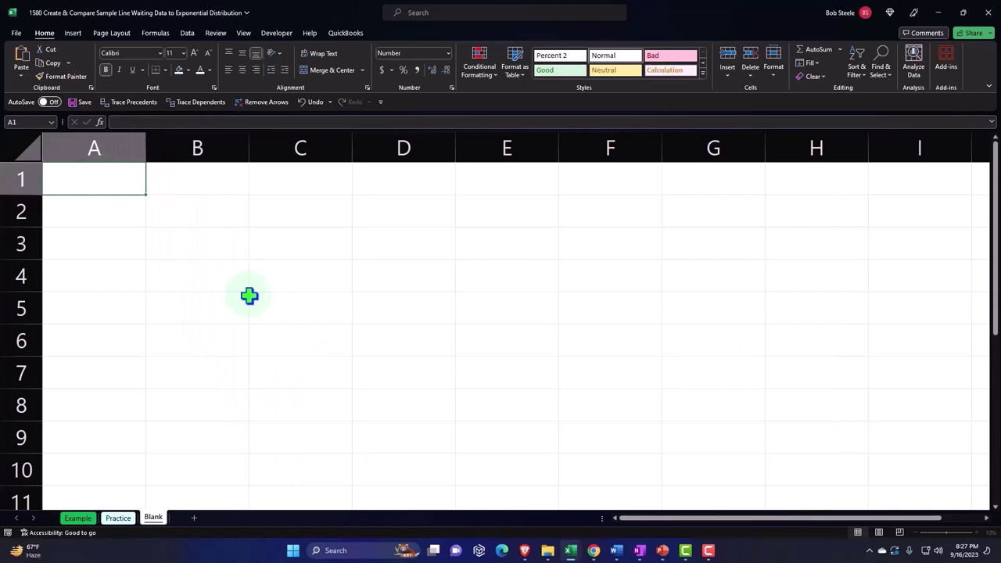
# Type 'Mean arrival rate-hours' in A1, widen column A to fit, and enter 10 in B1.
pyautogui.write('Mea')
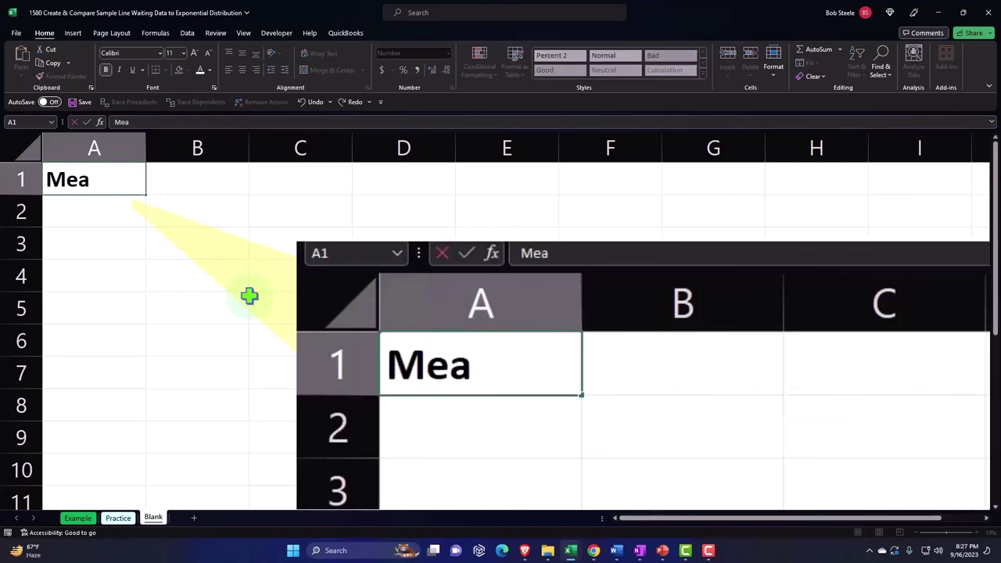
pyautogui.write('n arrival')
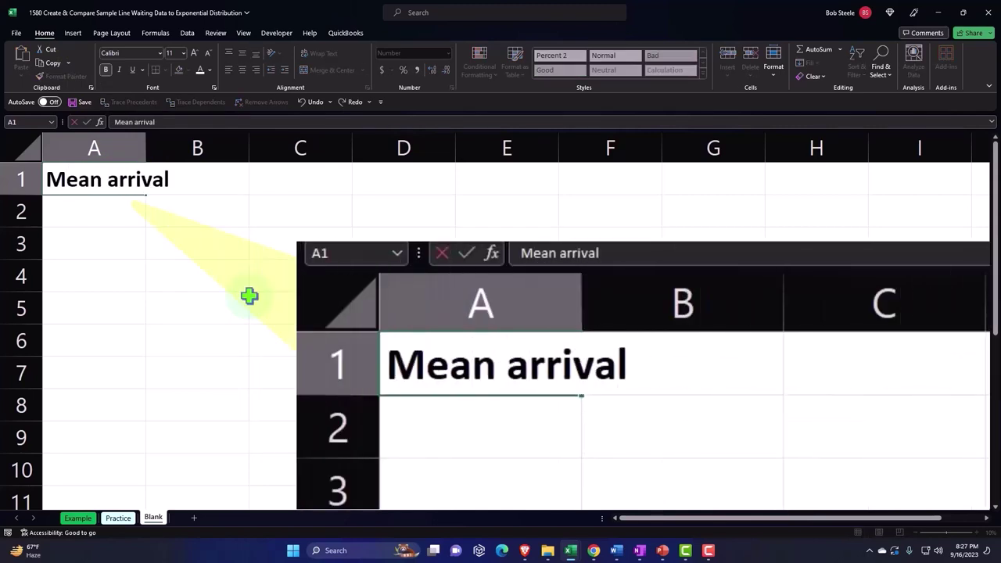
pyautogui.write(' rate')
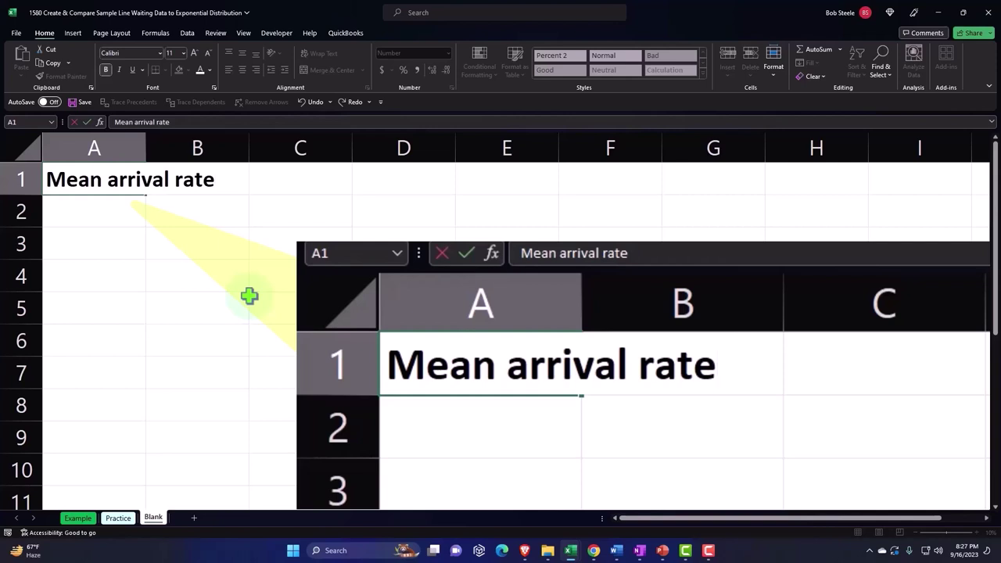
pyautogui.write('-hours')
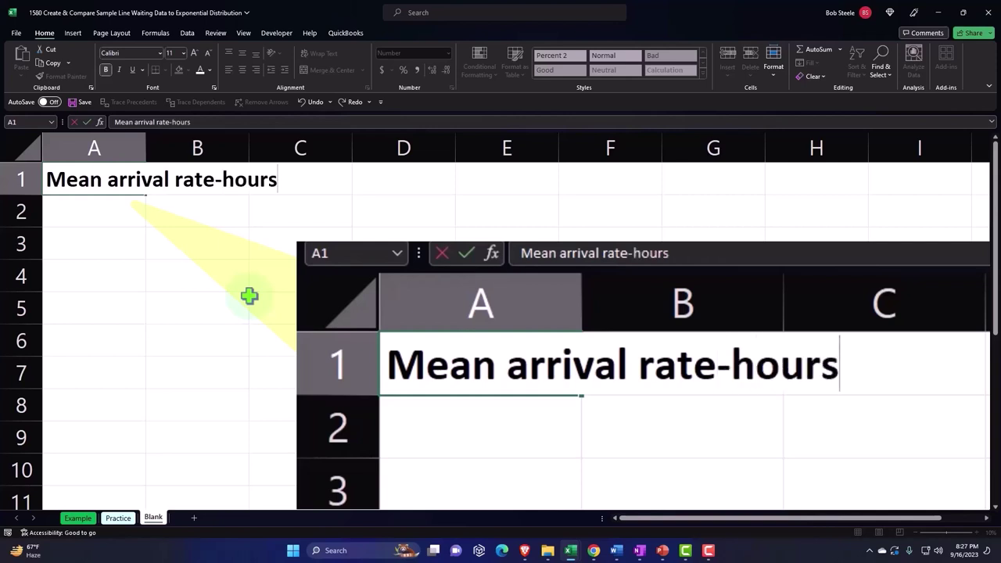
pyautogui.press('Tab')
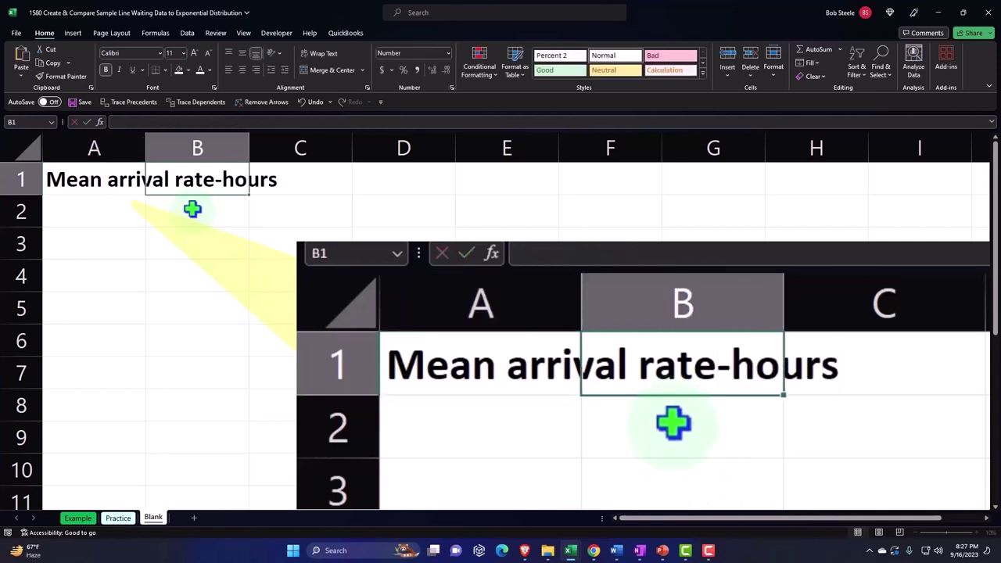
pyautogui.moveTo(159, 143); pyautogui.dragTo(291, 145)
pyautogui.write('10')
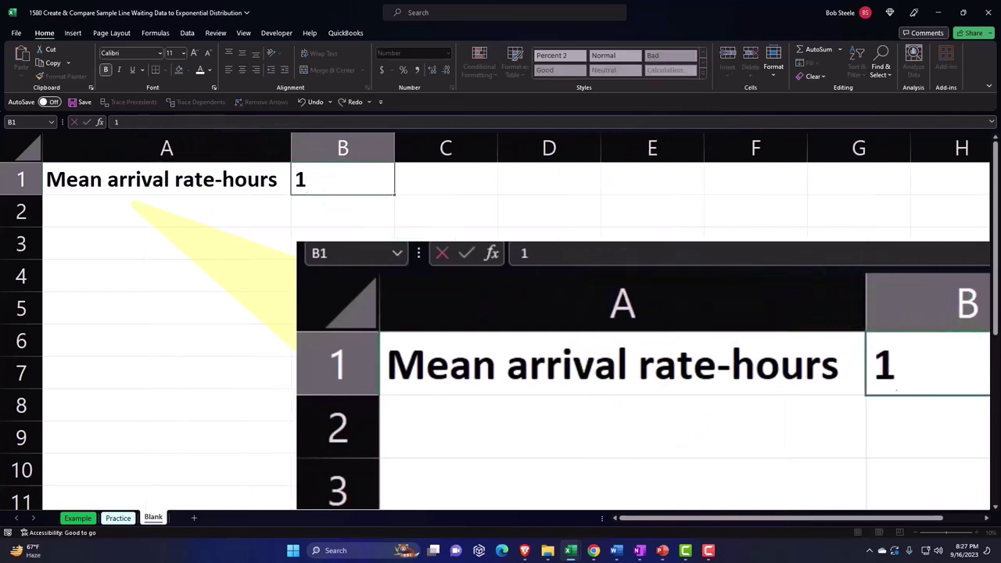
pyautogui.press('Return')
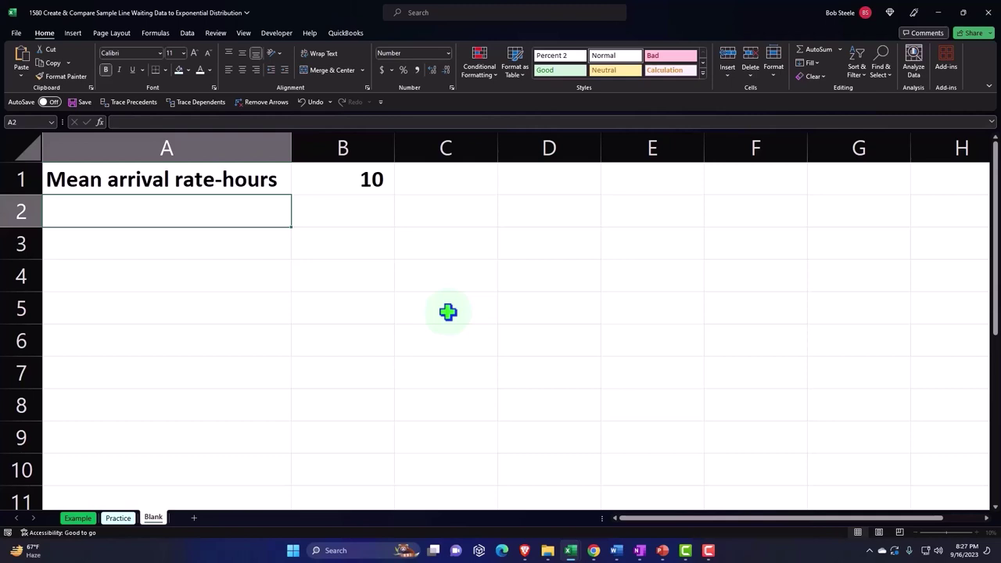
# Label A2 'Mean arrival rate-minutes' and widen column A to fit it.
pyautogui.write('Mean')
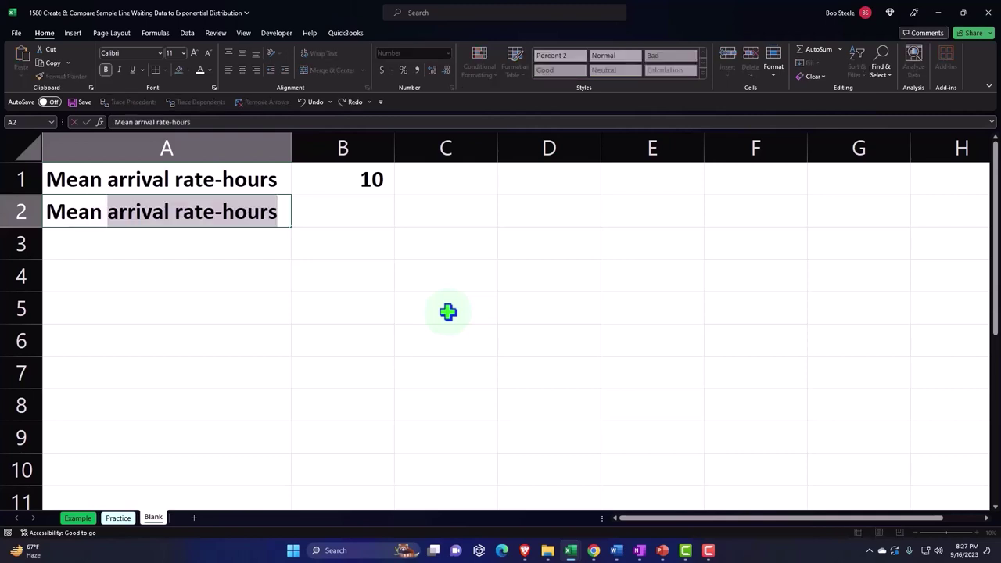
pyautogui.hotkey('shift', 'Right')
pyautogui.hotkey('shift', 'Right')
pyautogui.hotkey('shift', 'Right')
pyautogui.hotkey('shift', 'Right')
pyautogui.hotkey('shift', 'Right')
pyautogui.hotkey('shift', 'Right')
pyautogui.hotkey('shift', 'Right')
pyautogui.hotkey('shift', 'Right')
pyautogui.hotkey('shift', 'Right')
pyautogui.hotkey('shift', 'Right')
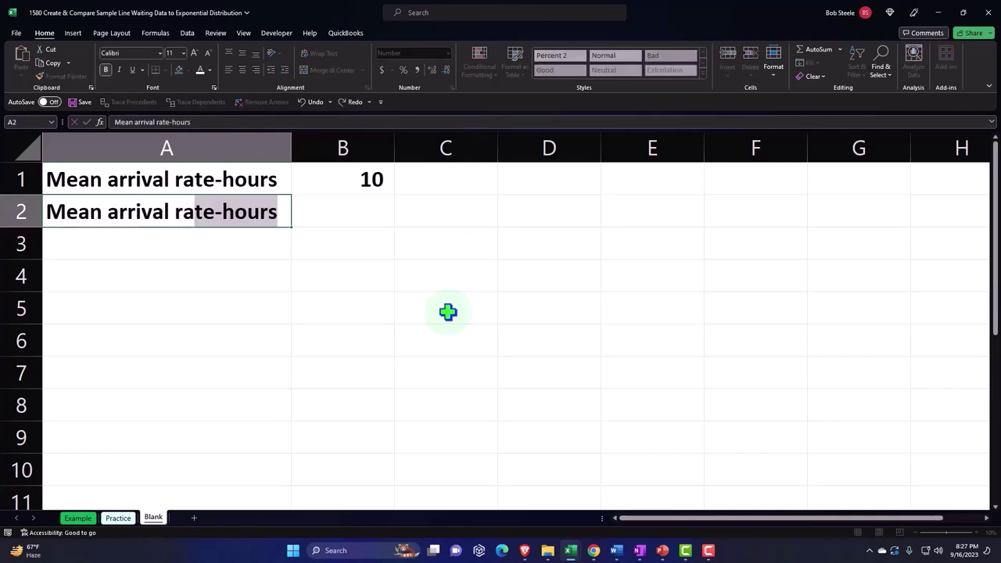
pyautogui.hotkey('shift', 'Right')
pyautogui.hotkey('shift', 'Right')
pyautogui.hotkey('shift', 'Right')
pyautogui.write('minutes')
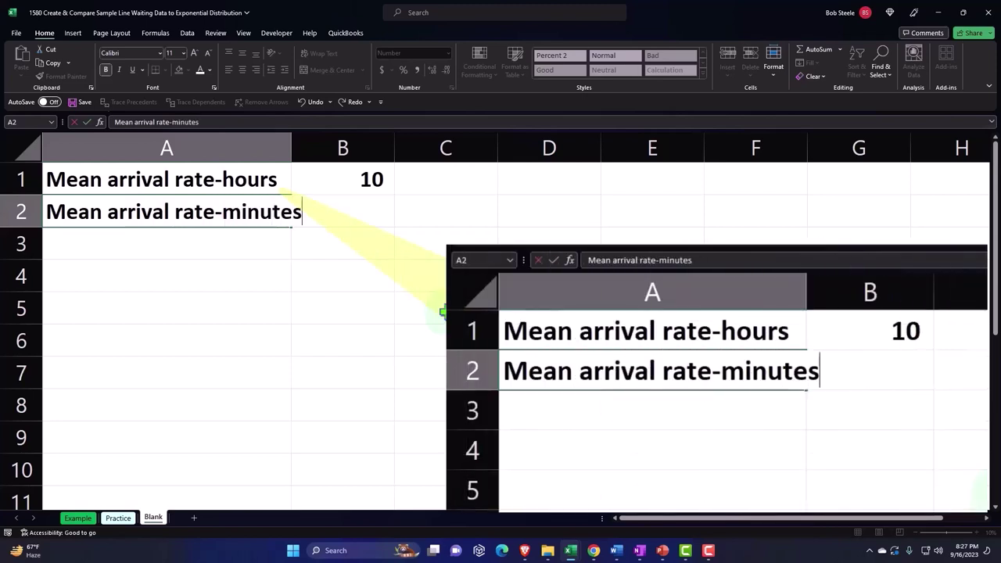
pyautogui.press('Tab')
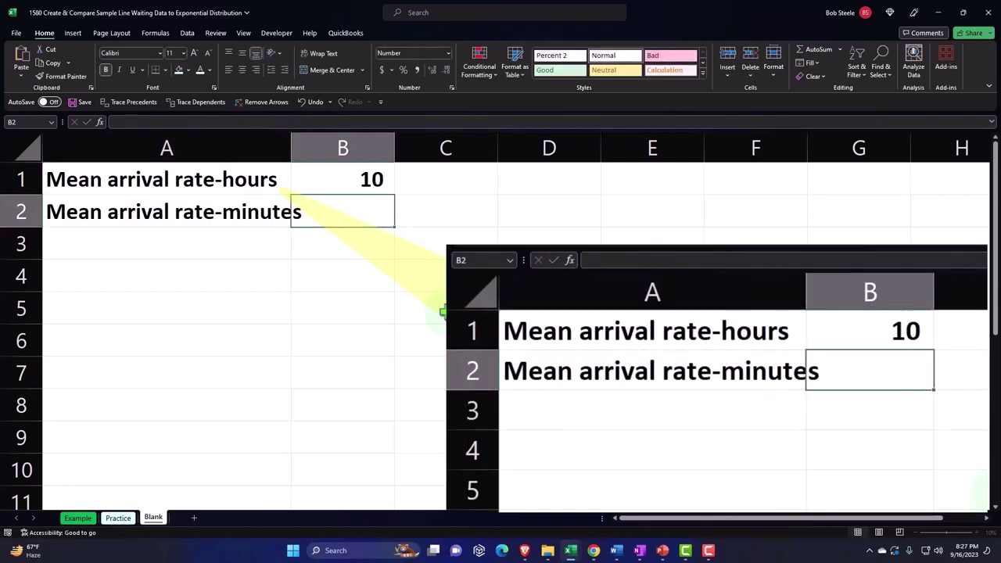
pyautogui.moveTo(291, 148); pyautogui.dragTo(304, 148)
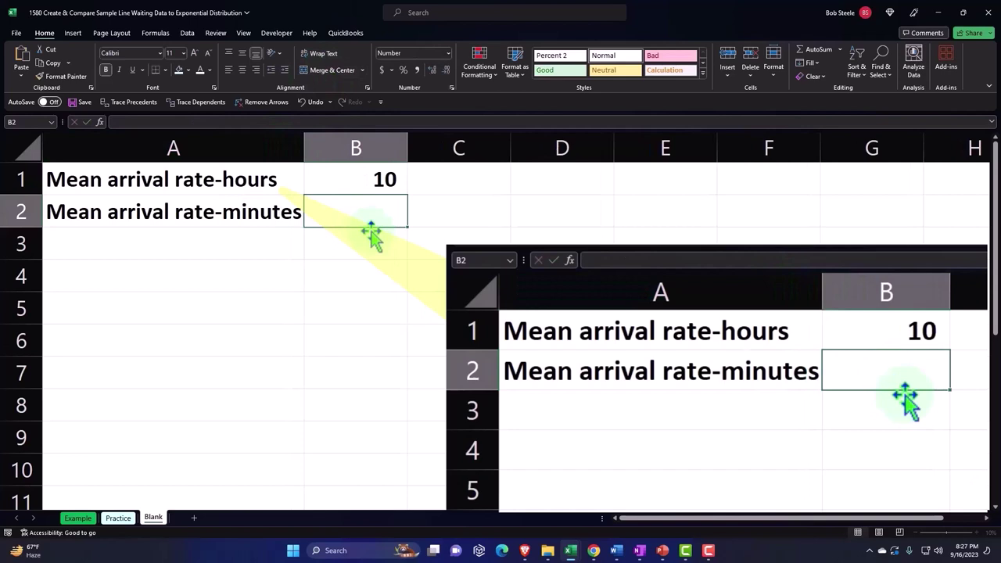
# Enter =B1/60 in B2 and add decimals so it shows 0.16667.
pyautogui.write('=')
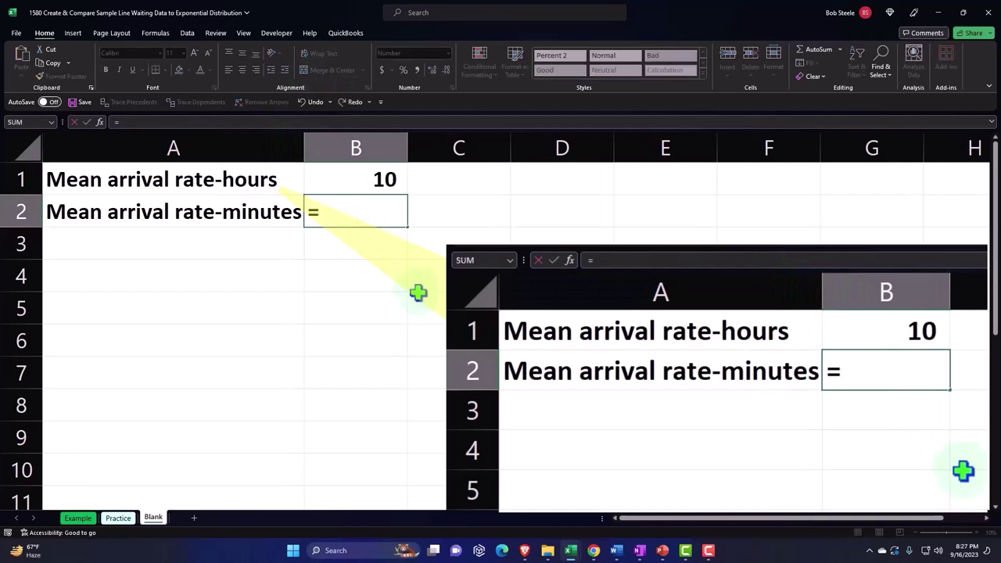
pyautogui.press('Up')
pyautogui.write('/60')
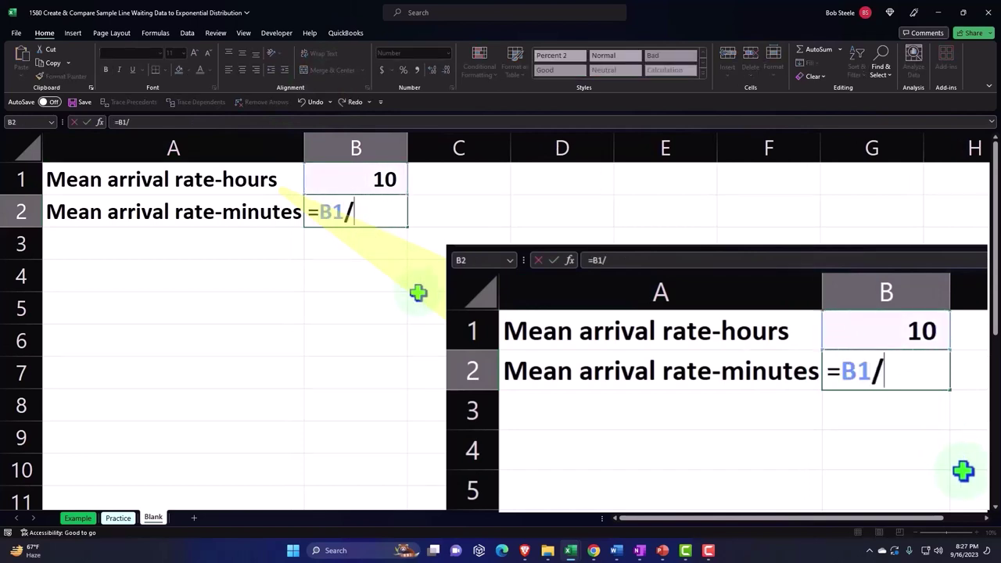
pyautogui.hotkey('ctrl', 'Return')
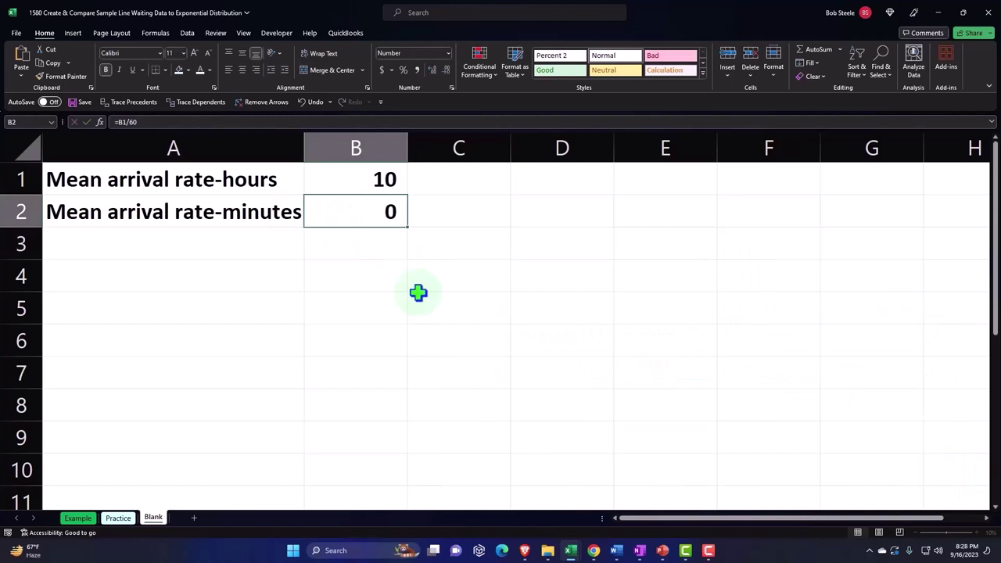
pyautogui.click(431, 70)
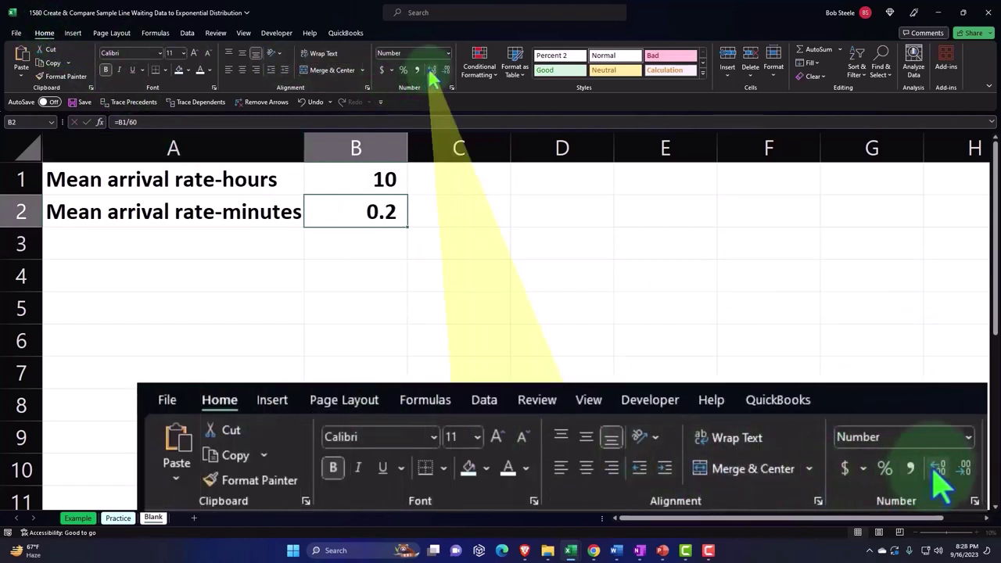
pyautogui.click(431, 70)
pyautogui.click(430, 70)
pyautogui.click(431, 70)
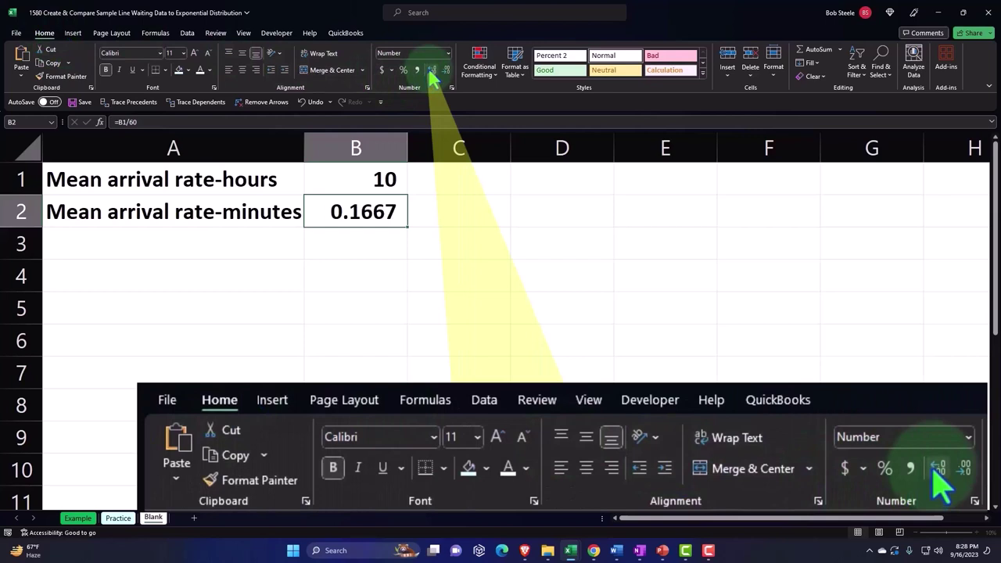
pyautogui.click(431, 70)
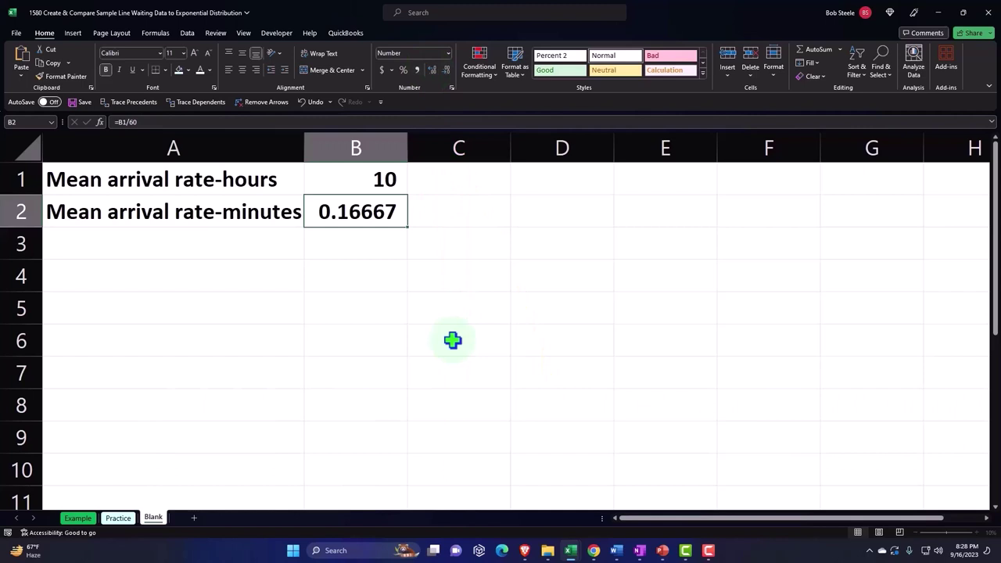
pyautogui.press('Down')
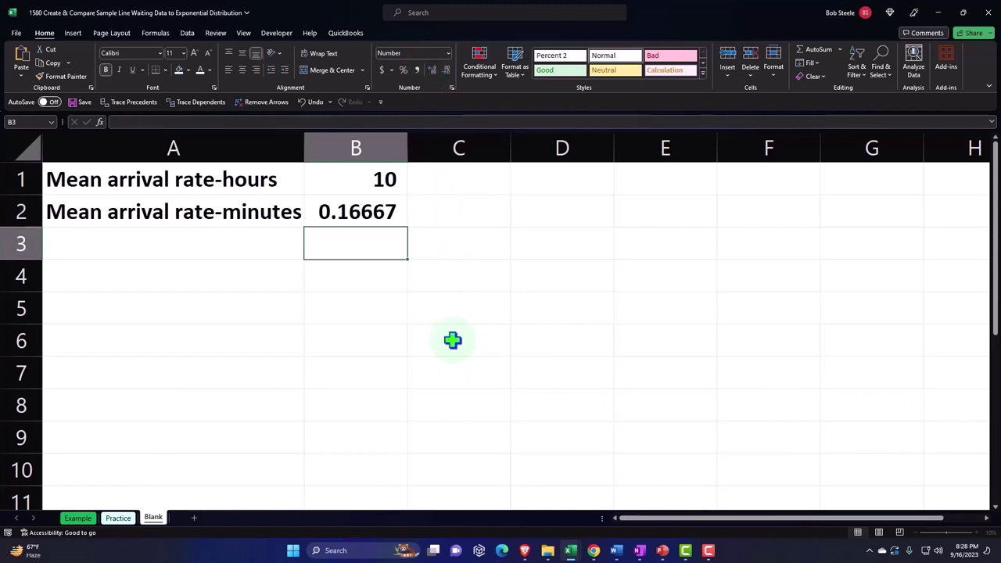
# Label A3 'Inter arrival time in hours' and enter =1/B1 in B3, shown as 0.10.
pyautogui.press('Left')
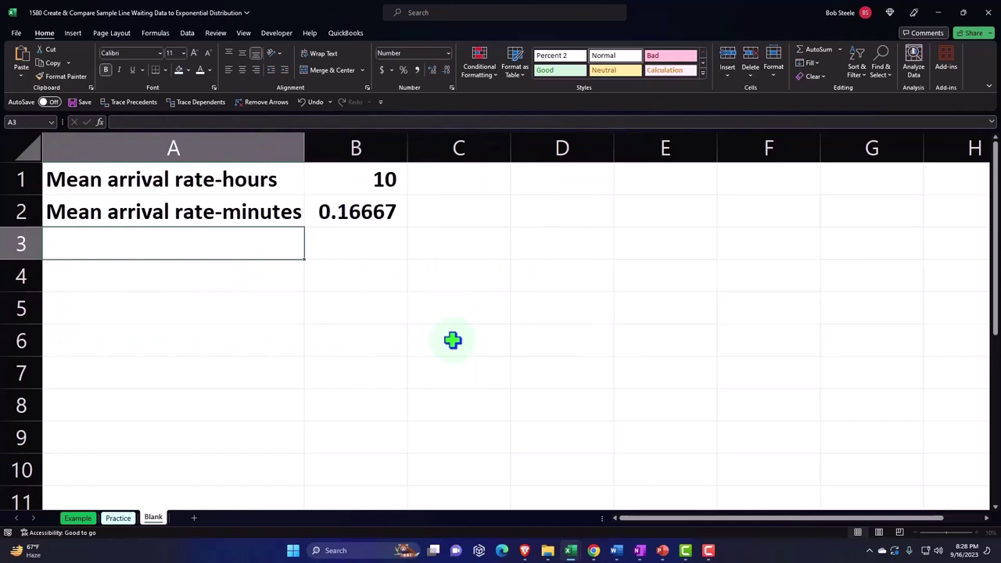
pyautogui.write('Inter')
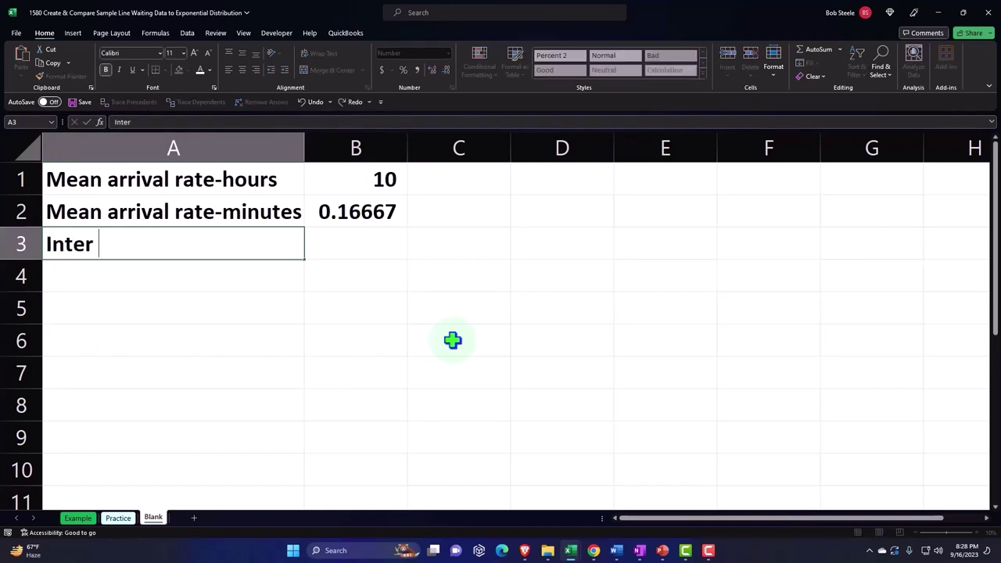
pyautogui.write(' arrival time in hours')
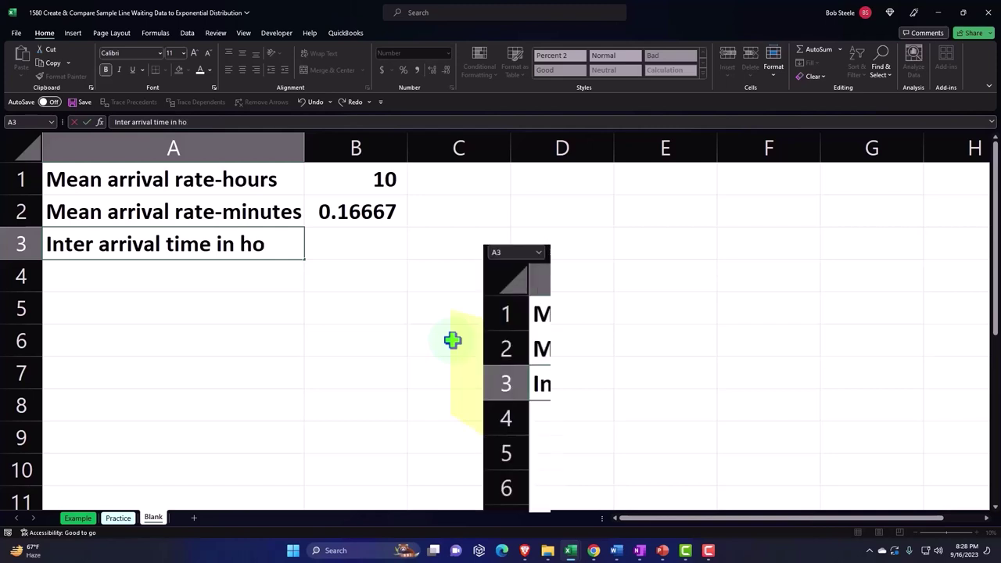
pyautogui.press('Tab')
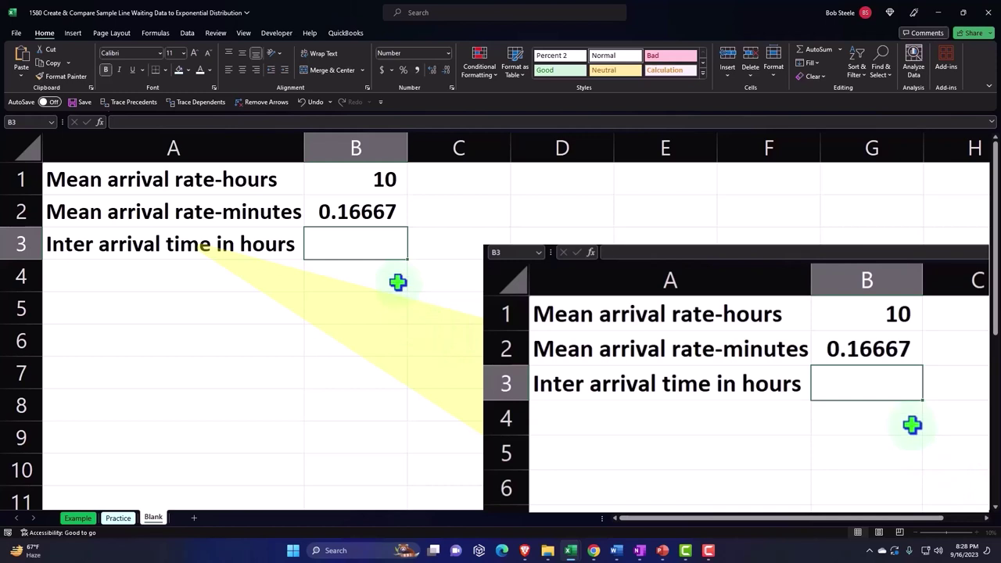
pyautogui.write('=1/')
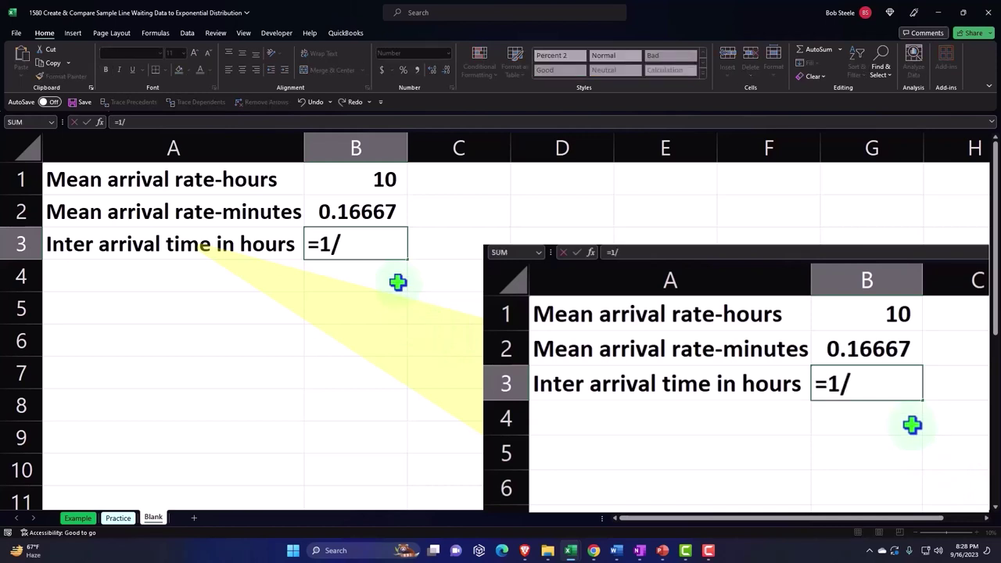
pyautogui.click(384, 181)
pyautogui.press('Return')
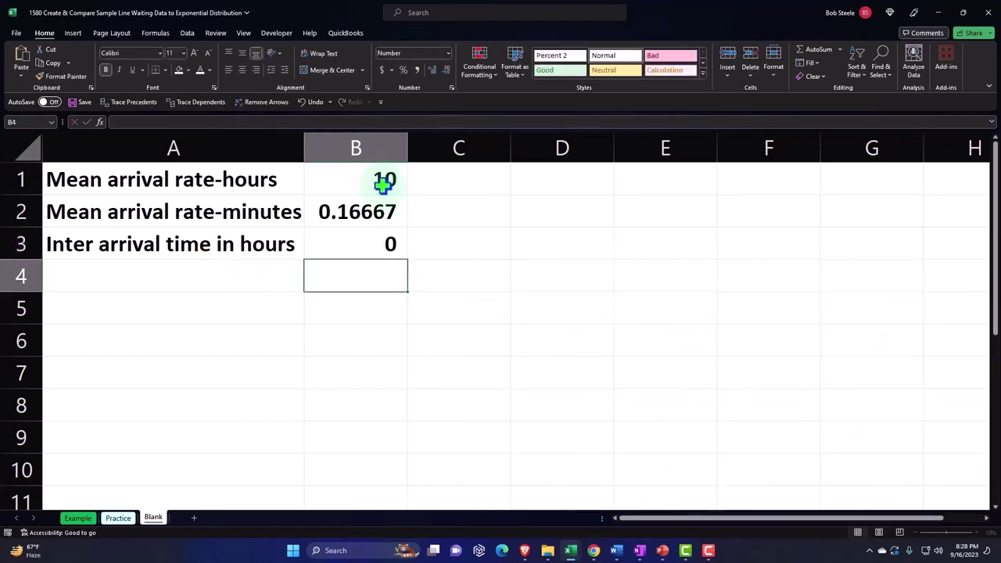
pyautogui.press('Up')
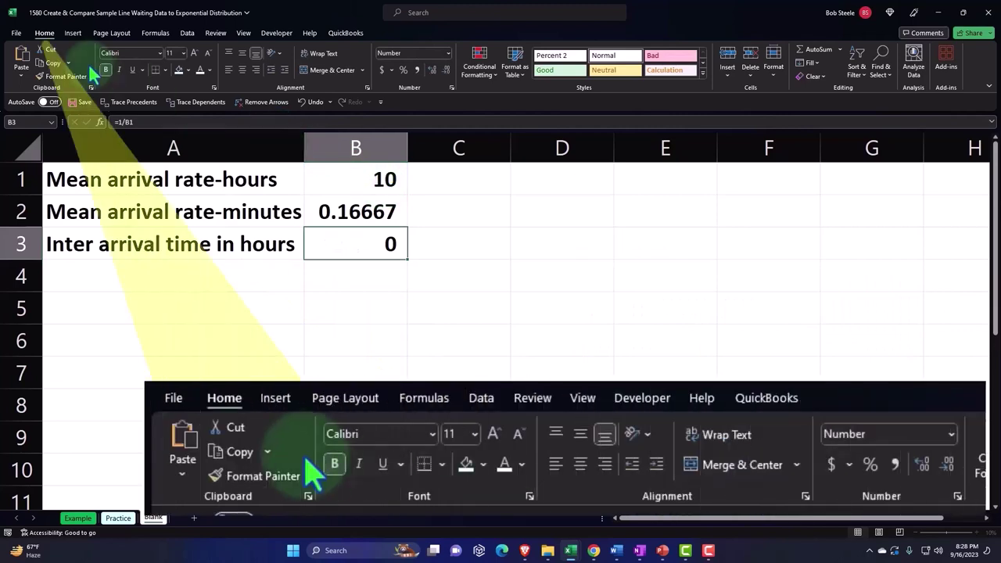
pyautogui.click(432, 72)
pyautogui.click(431, 71)
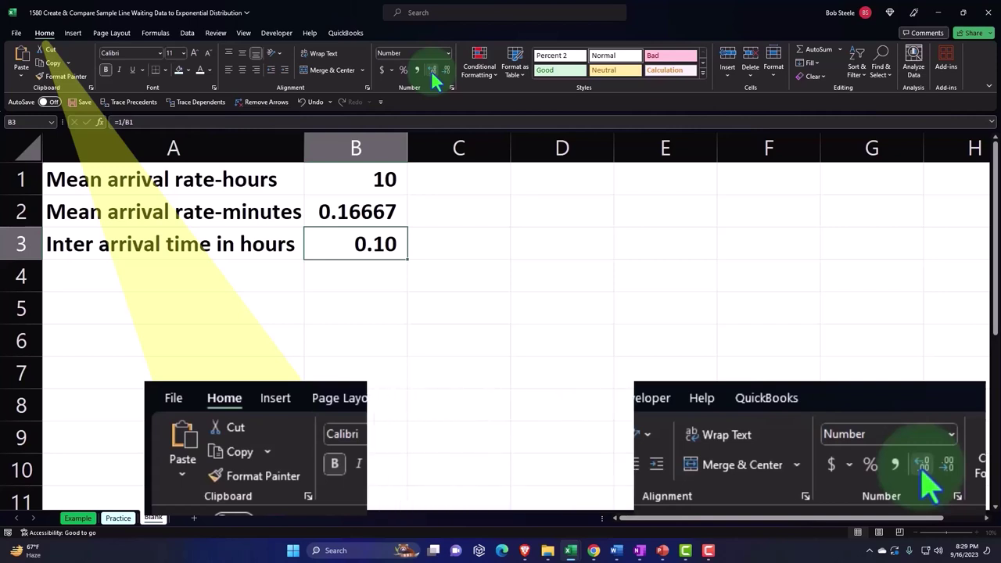
pyautogui.click(165, 274)
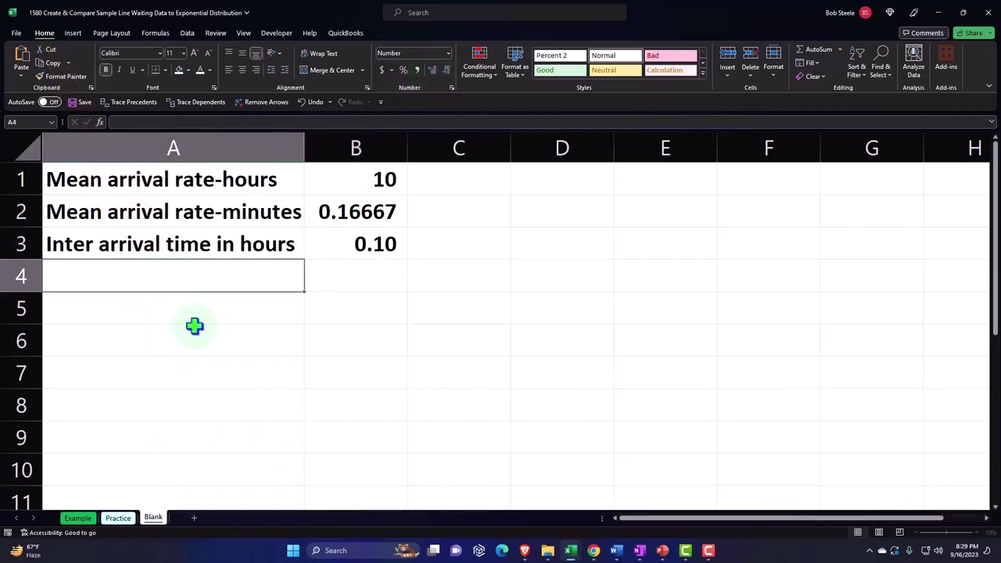
# Label A4 'Inter arrival time in minutes' and widen column A to fit it.
pyautogui.write('Inter ')
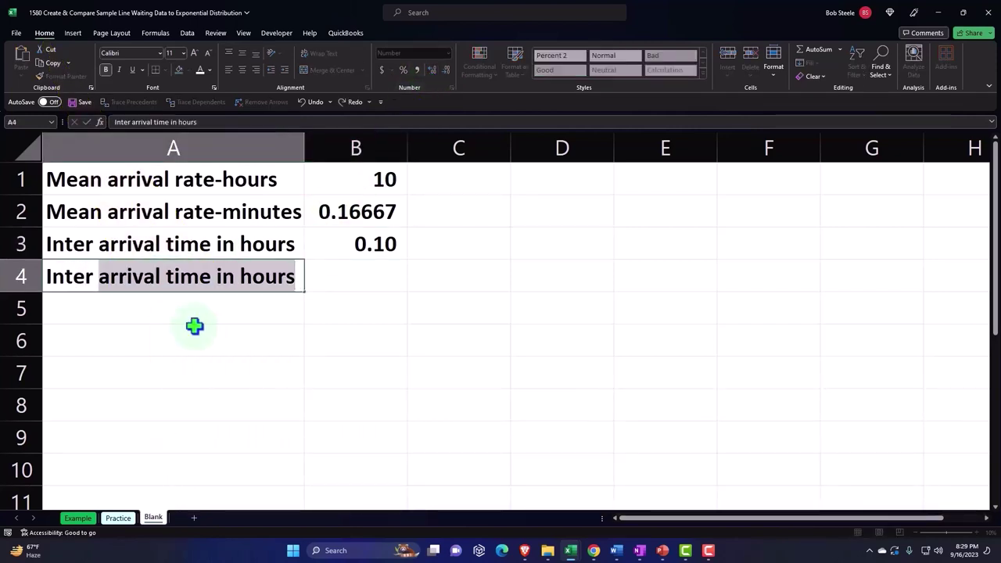
pyautogui.write('arrival time ')
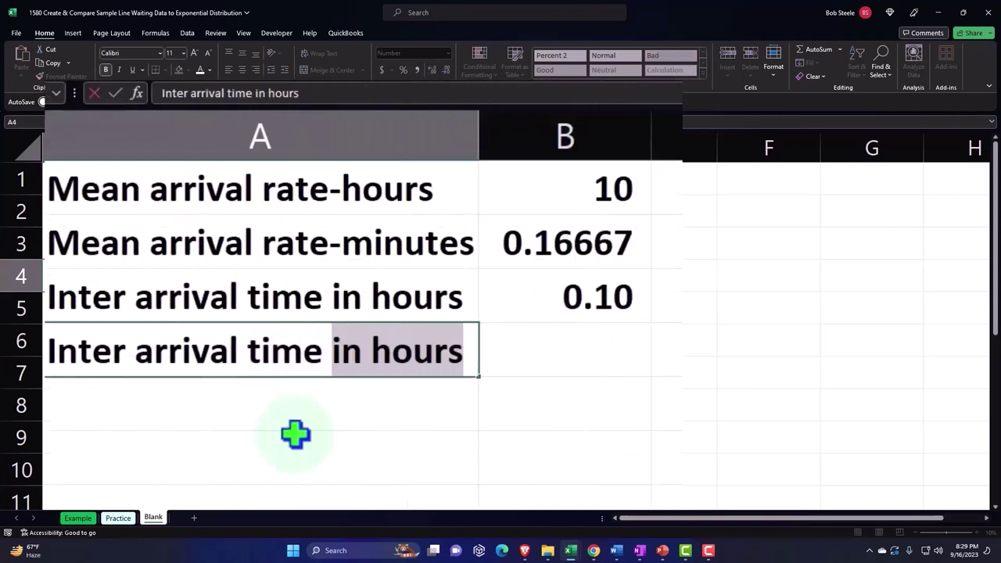
pyautogui.write('in minutes')
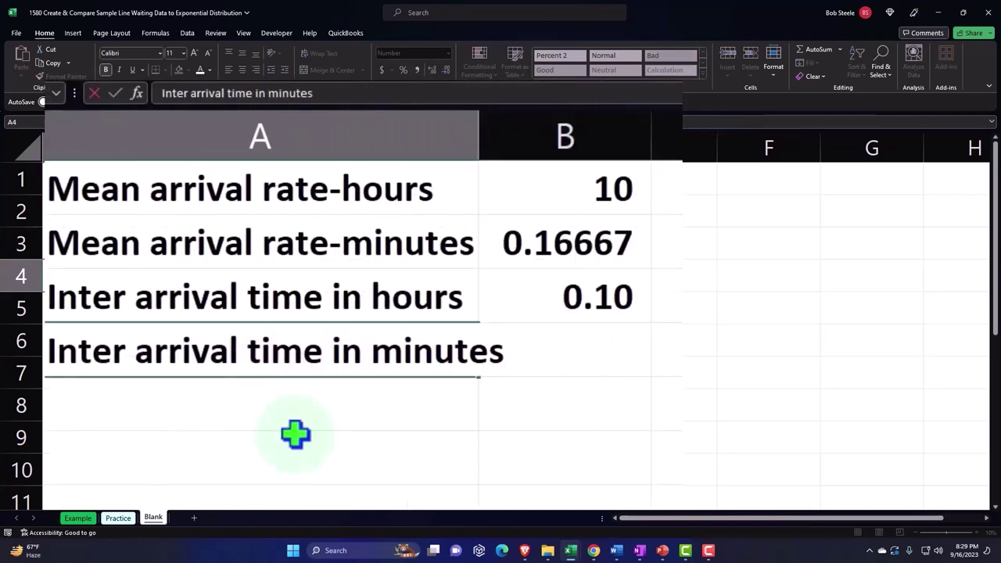
pyautogui.press('Tab')
pyautogui.moveTo(479, 152); pyautogui.dragTo(502, 148)
# Enter =1/B2 in B4 and show it with two decimals as 6.00.
pyautogui.write('=')
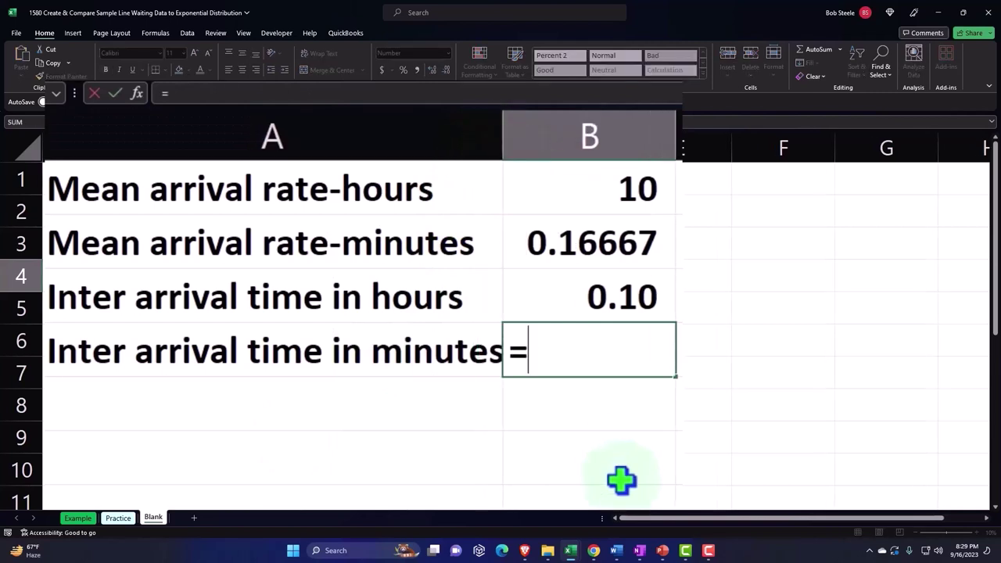
pyautogui.press('Up')
pyautogui.press('Up')
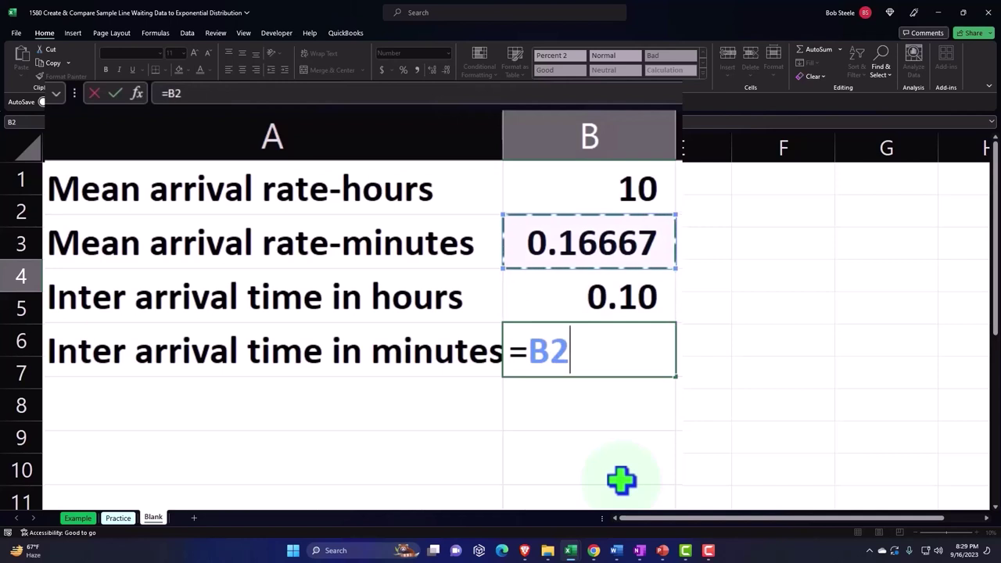
pyautogui.press('BackSpace')
pyautogui.press('BackSpace')
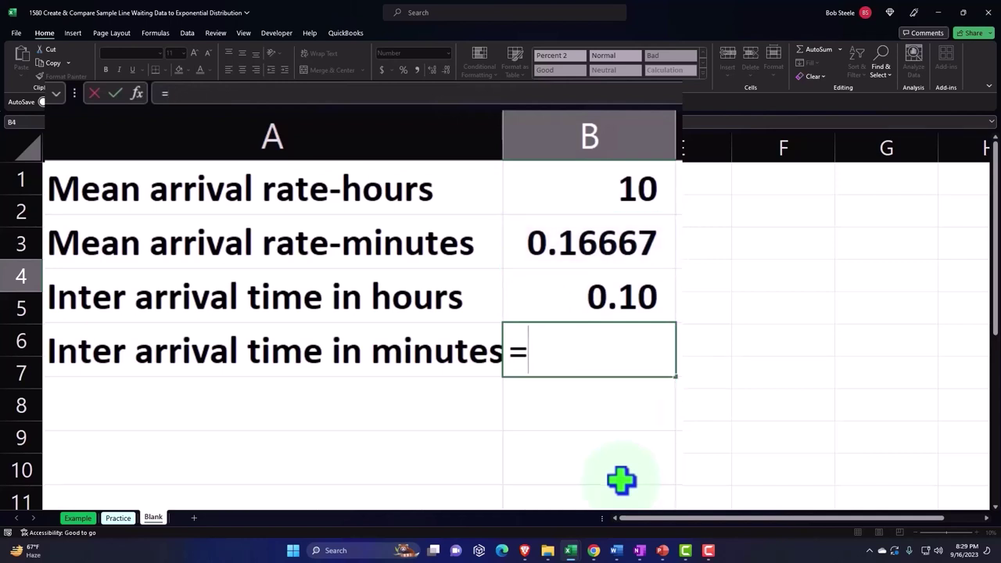
pyautogui.write('1/')
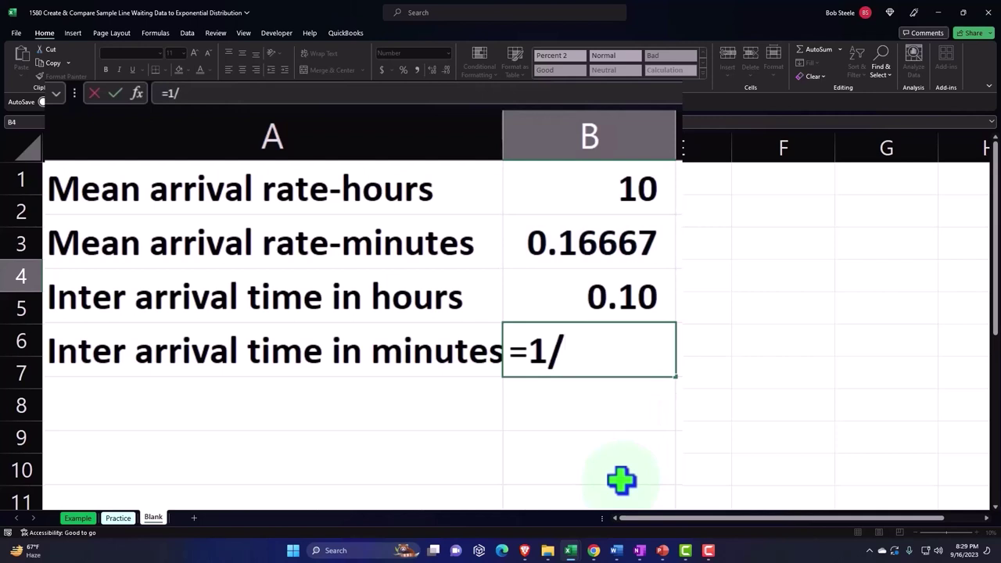
pyautogui.press('Up')
pyautogui.press('Up')
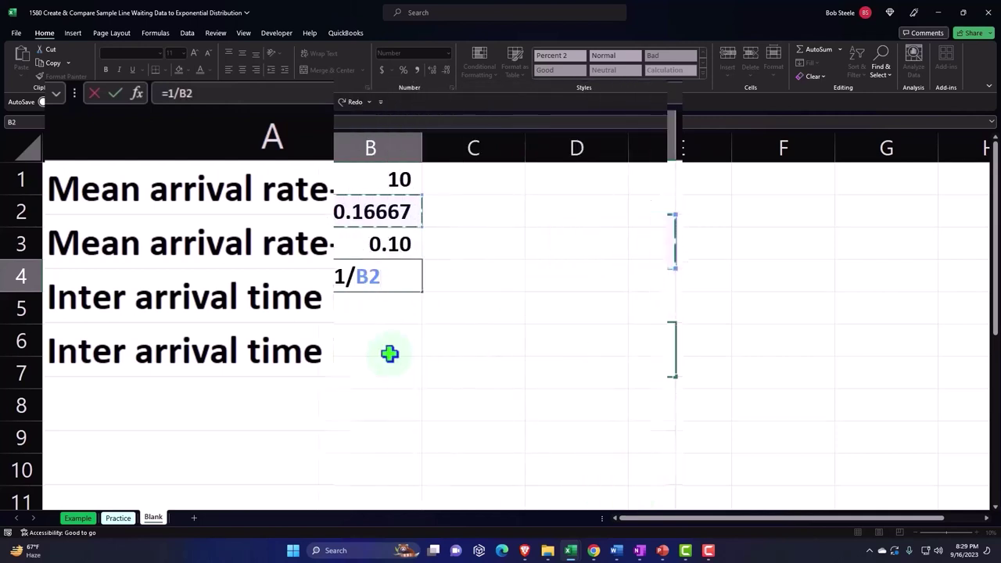
pyautogui.press('Return')
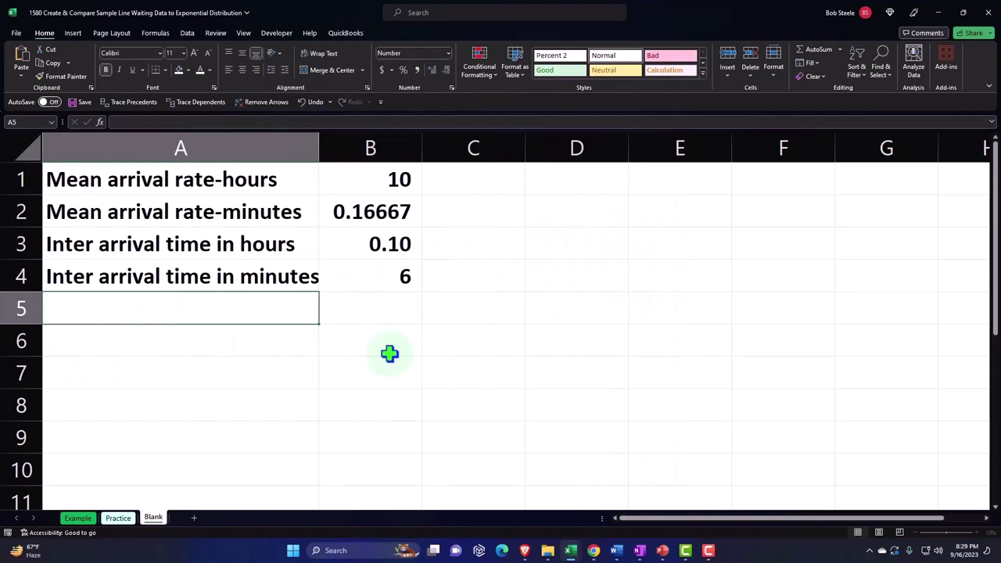
pyautogui.press('Right')
pyautogui.press('Up')
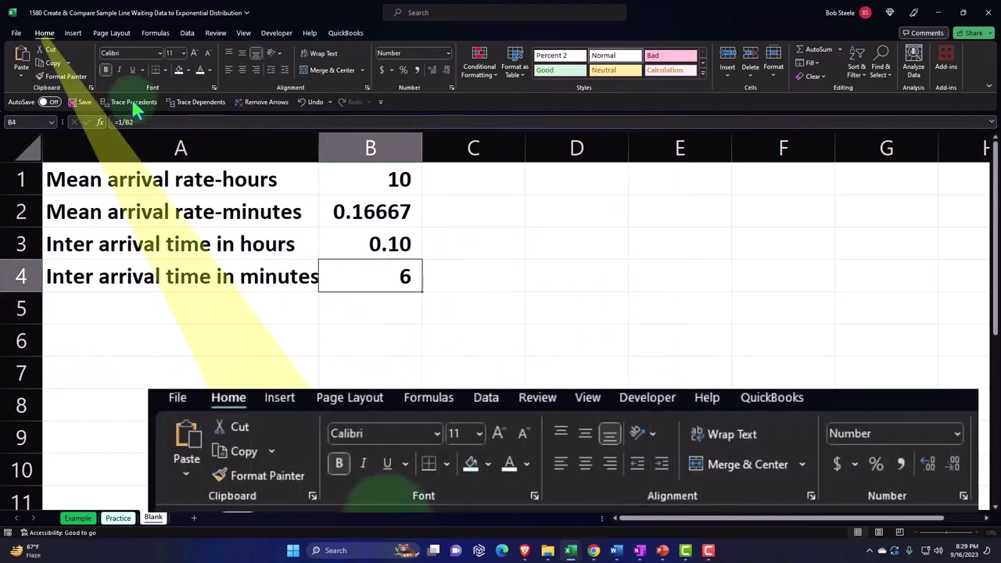
pyautogui.click(432, 70)
pyautogui.click(431, 71)
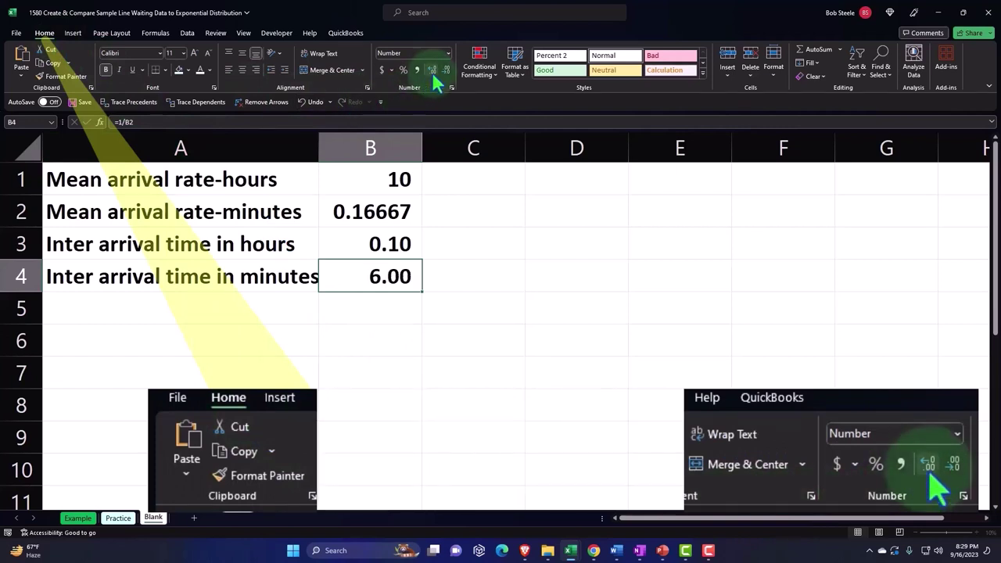
pyautogui.click(387, 326)
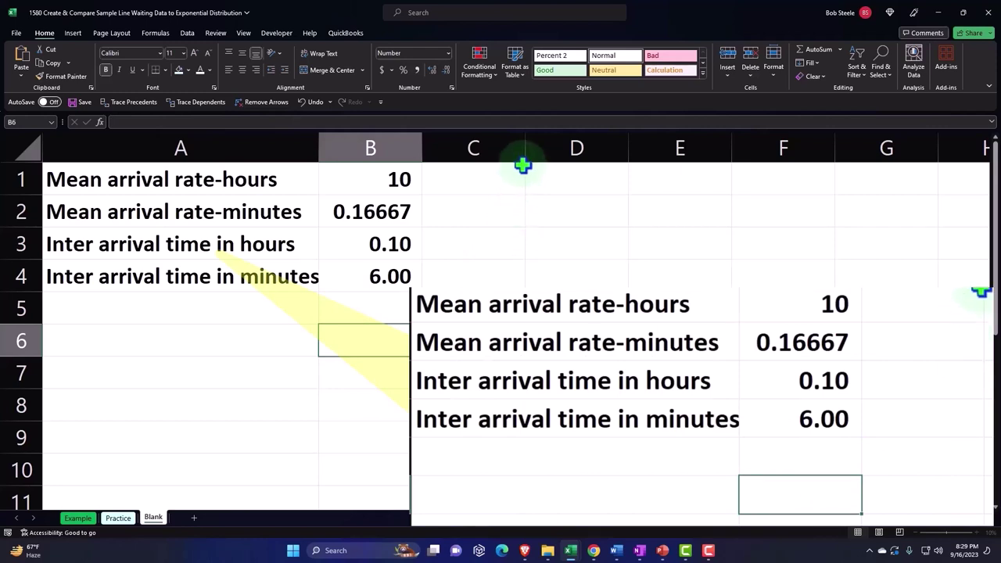
# Narrow column C into a spacer and type the 'Customer' header in D1.
pyautogui.moveTo(524, 149); pyautogui.dragTo(454, 162)
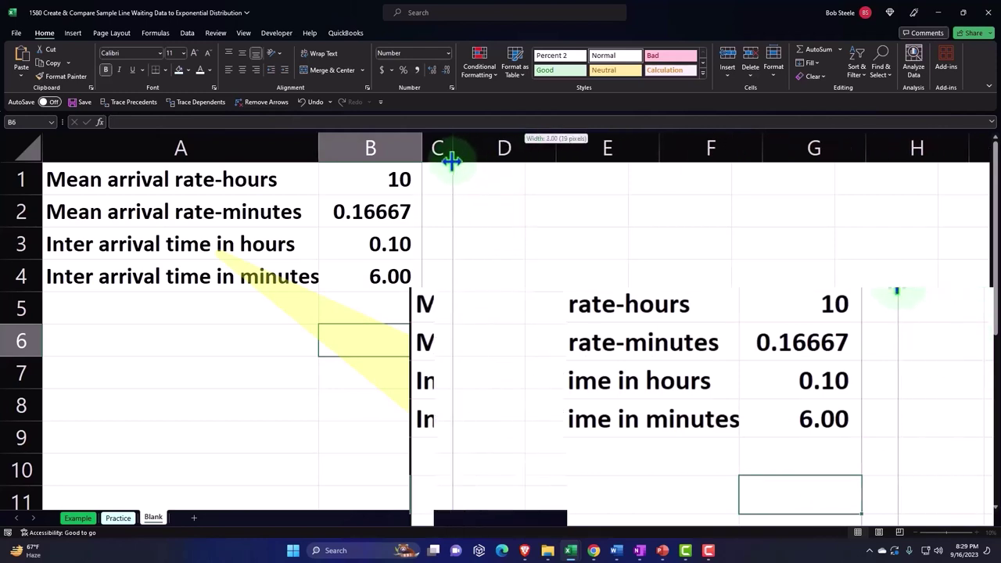
pyautogui.click(484, 183)
pyautogui.write('Customer')
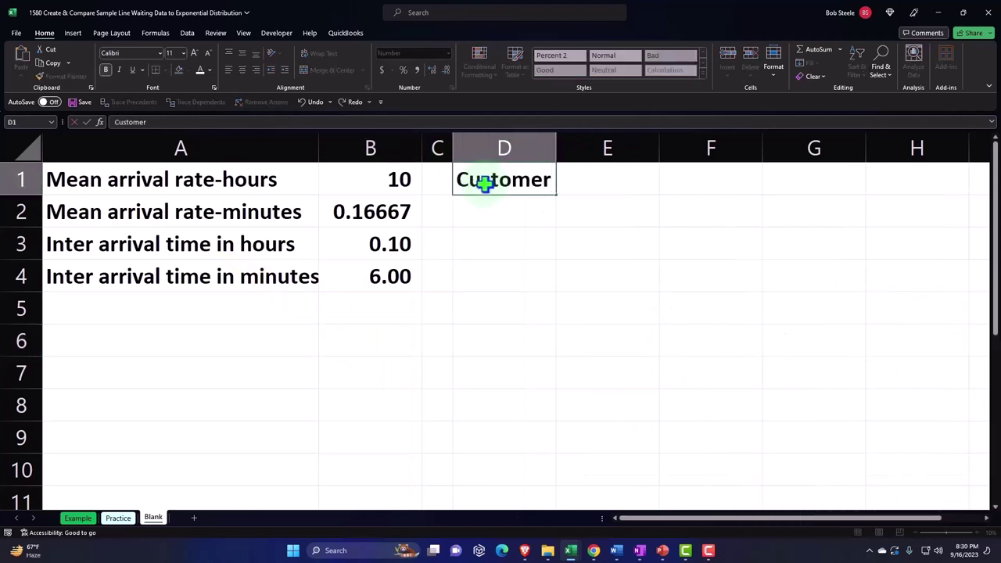
pyautogui.press('Tab')
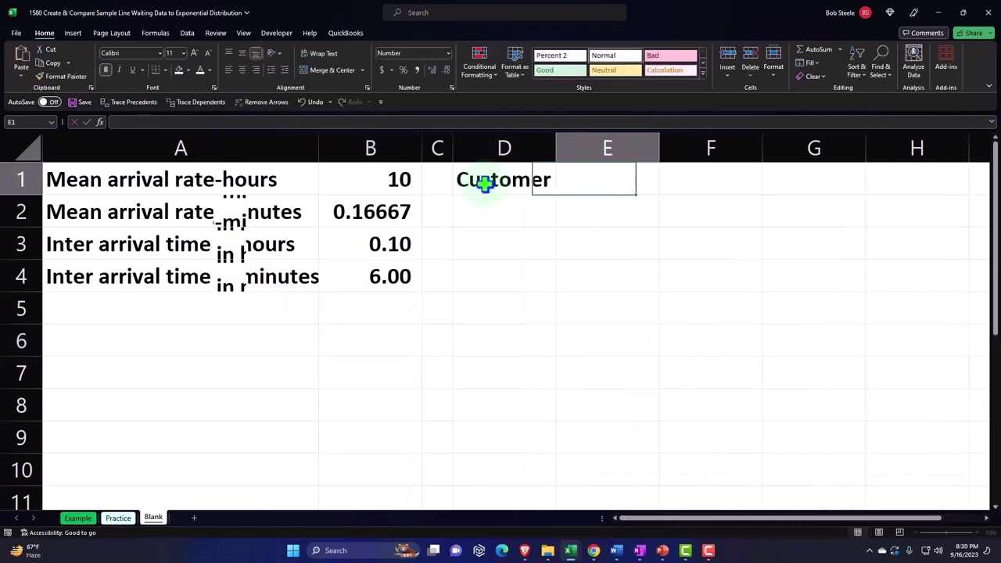
pyautogui.press('Return')
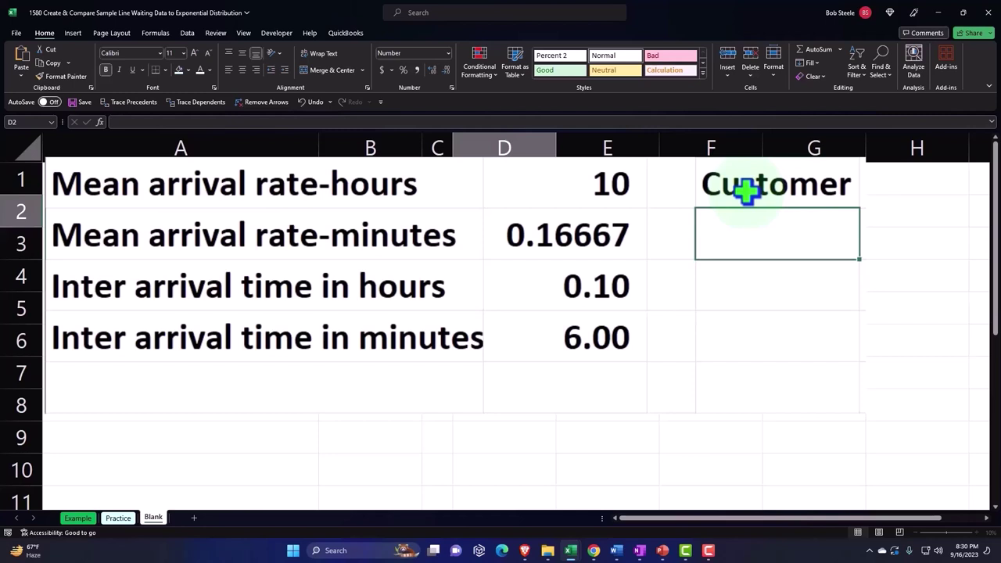
# Enter 1 and 2 below the header and fill the customer numbers down to 300.
pyautogui.write('1')
pyautogui.press('Return')
pyautogui.write('2')
pyautogui.press('Return')
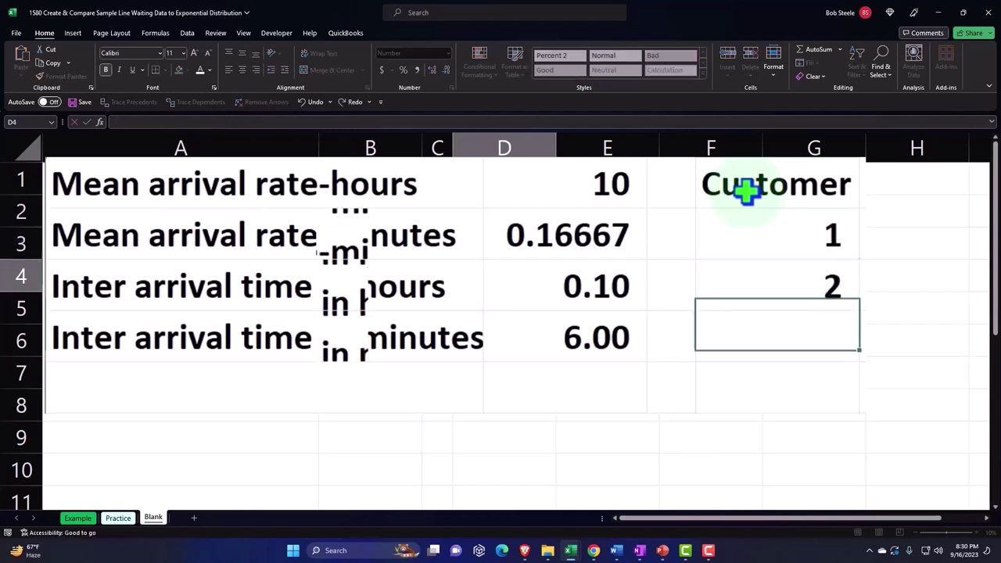
pyautogui.press('Up')
pyautogui.press('Up')
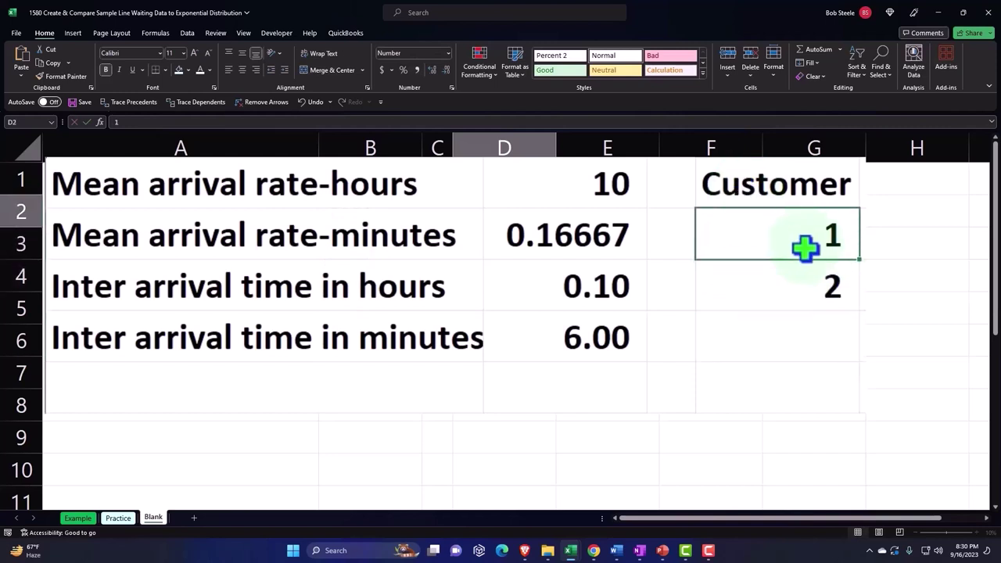
pyautogui.moveTo(805, 246); pyautogui.dragTo(804, 263)
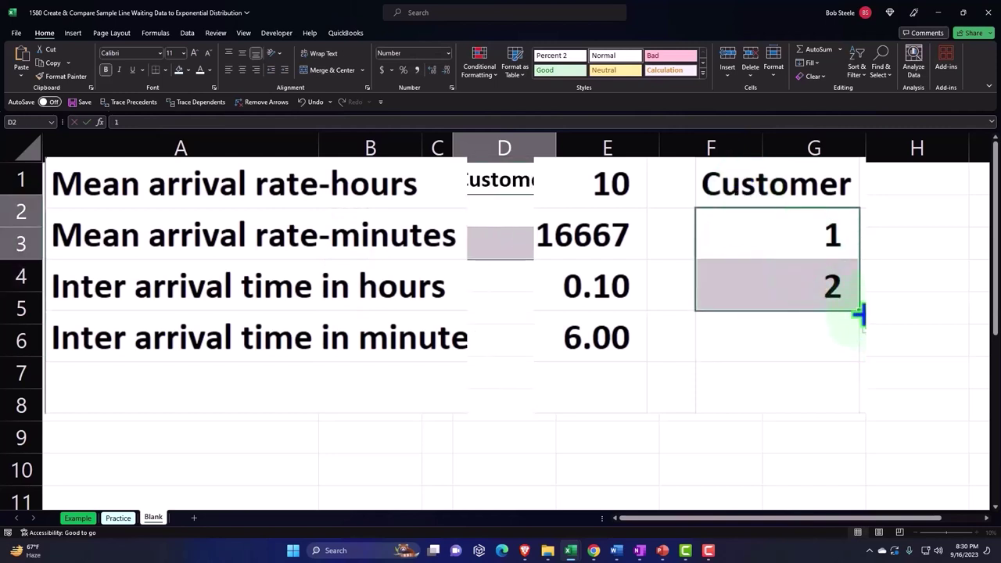
pyautogui.moveTo(557, 261); pyautogui.dragTo(538, 368)
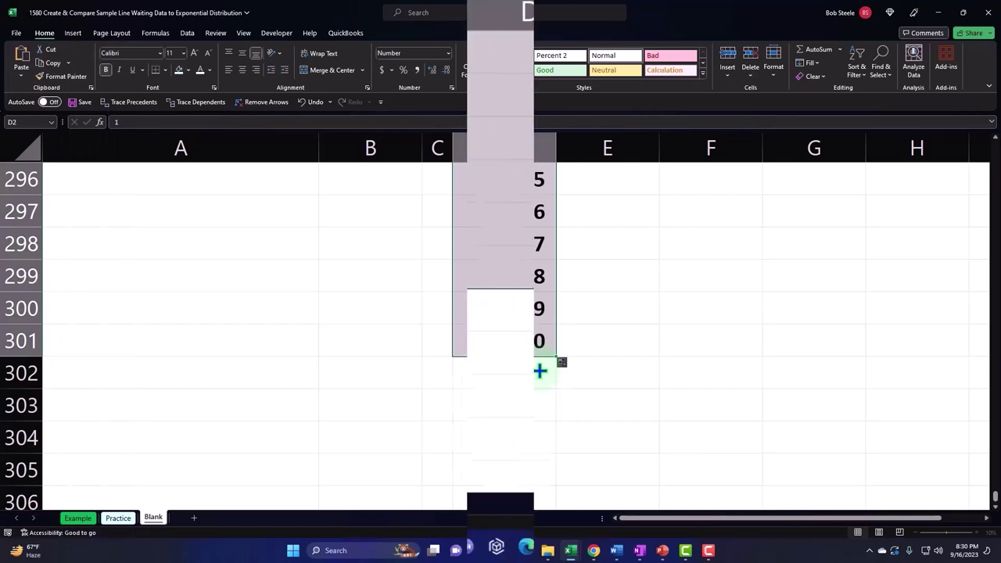
pyautogui.moveTo(995, 508); pyautogui.dragTo(994, 147)
# Type the 'Inter Arrival Times' header in E1.
pyautogui.click(686, 94)
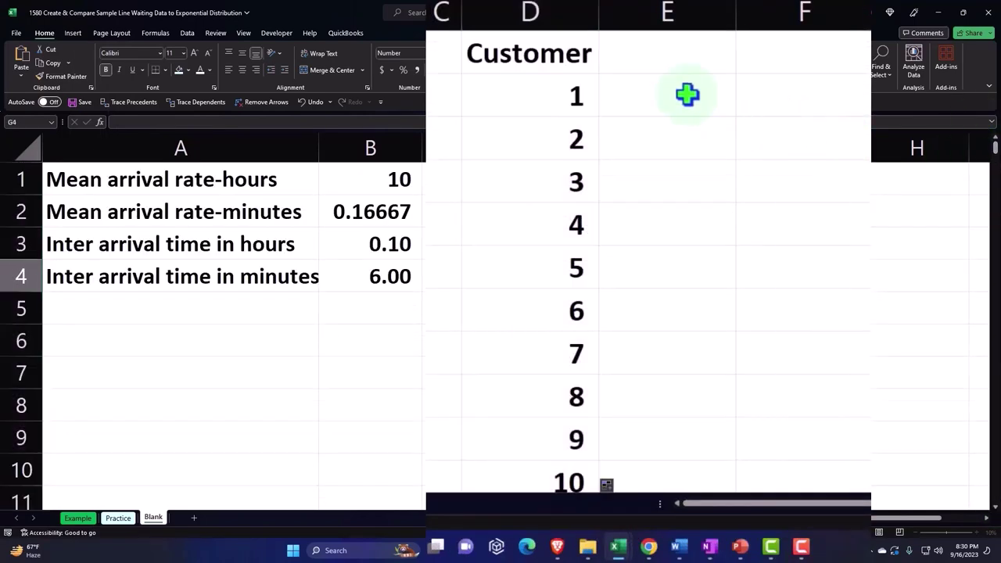
pyautogui.click(653, 62)
pyautogui.write('Int')
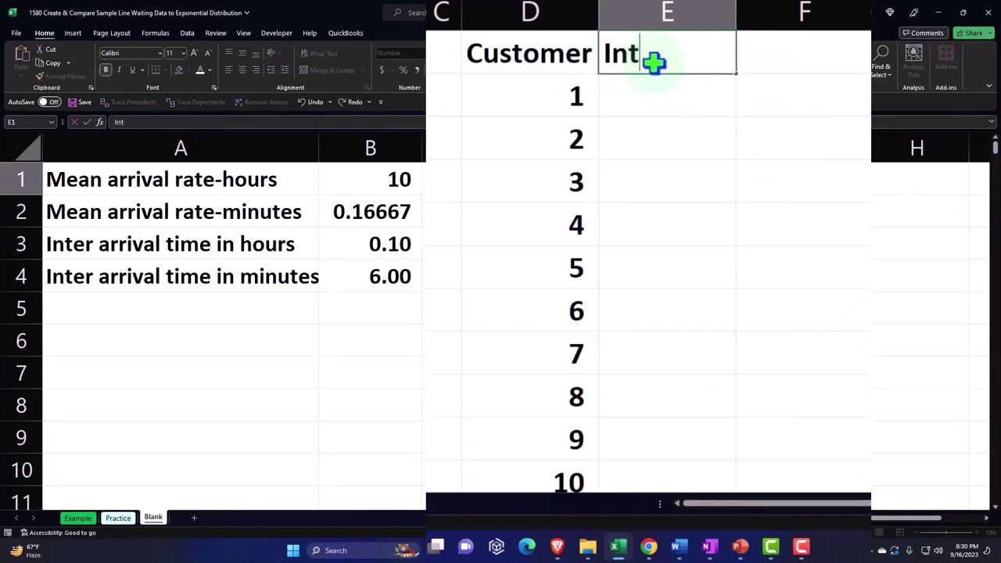
pyautogui.write('er Arr')
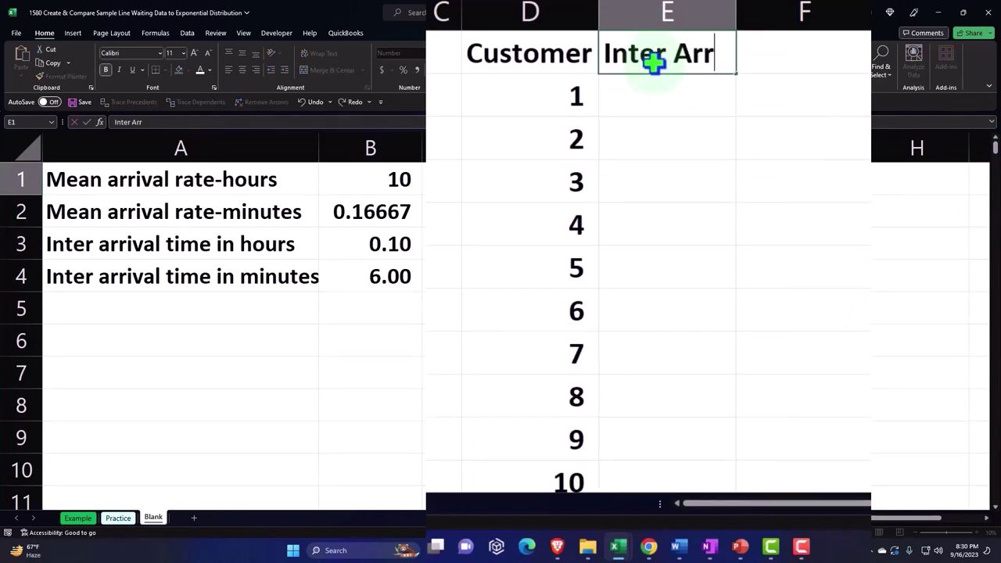
pyautogui.write('ival Times')
pyautogui.press('Return')
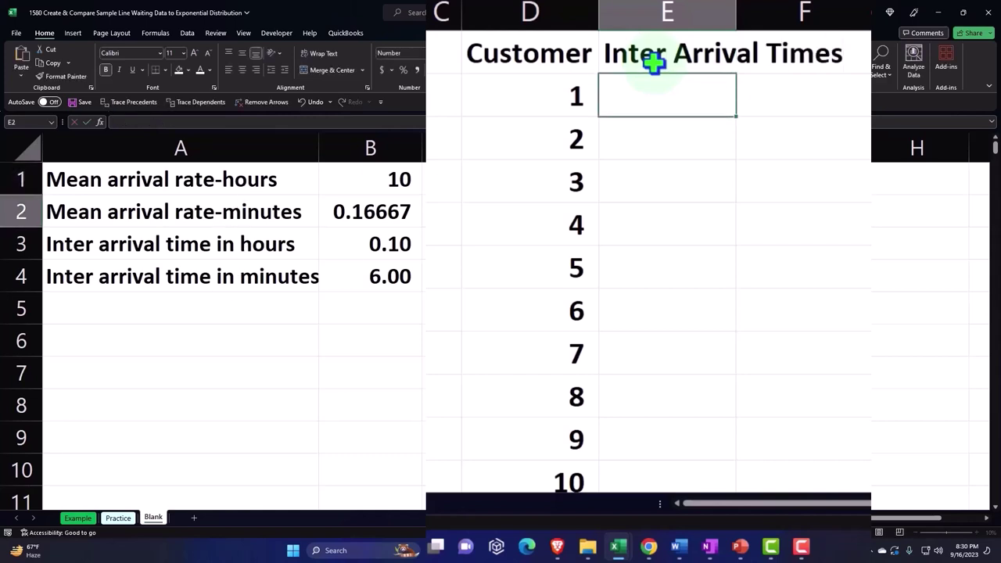
# Style D1:E1 with wrapped, centered white text on a black fill.
pyautogui.moveTo(549, 60); pyautogui.dragTo(632, 60)
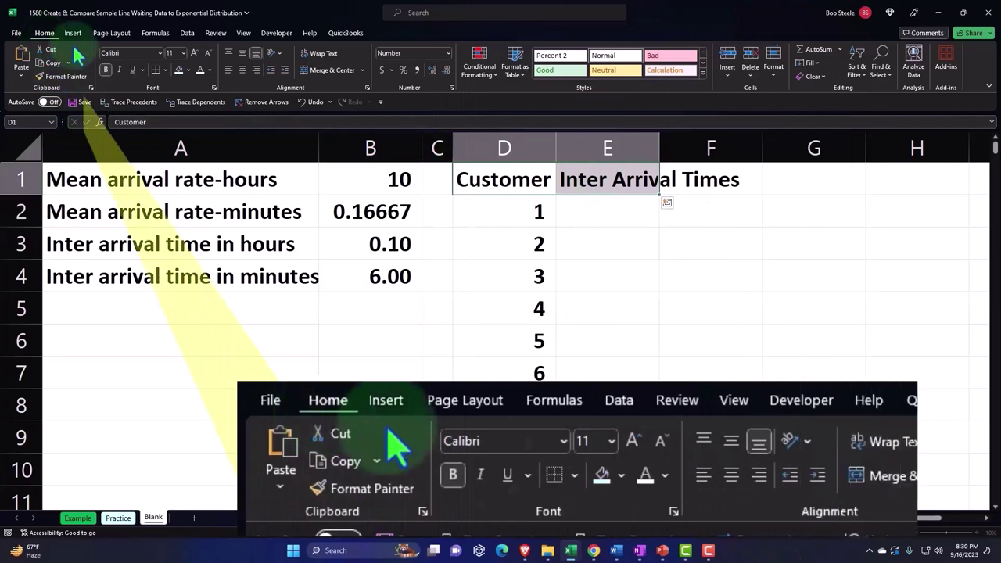
pyautogui.click(321, 53)
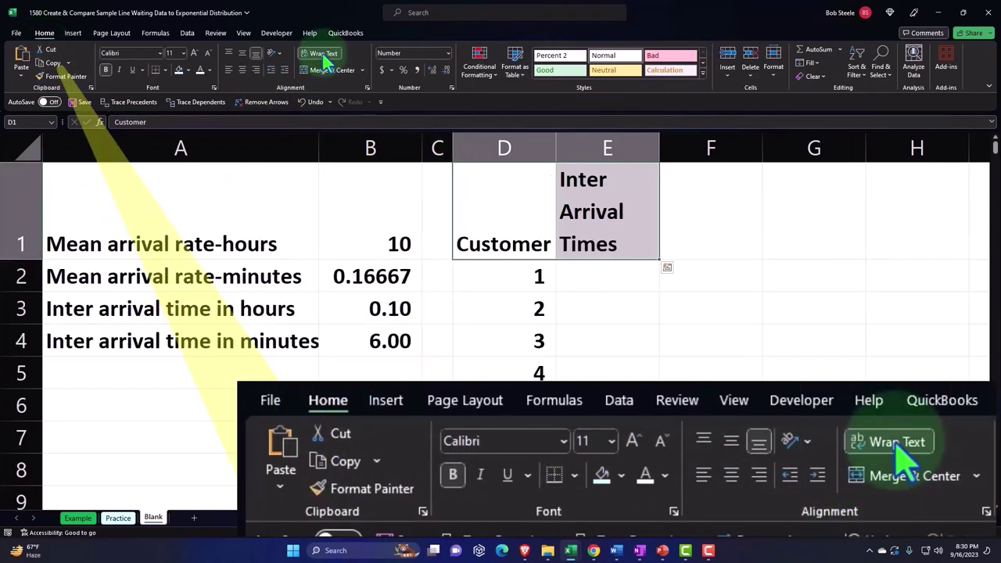
pyautogui.click(243, 70)
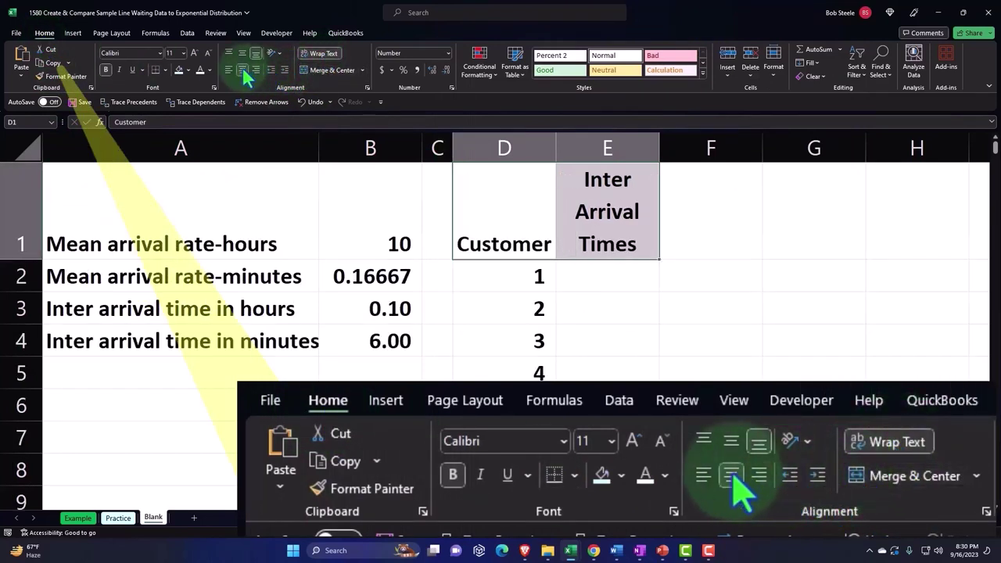
pyautogui.click(187, 70)
pyautogui.click(188, 97)
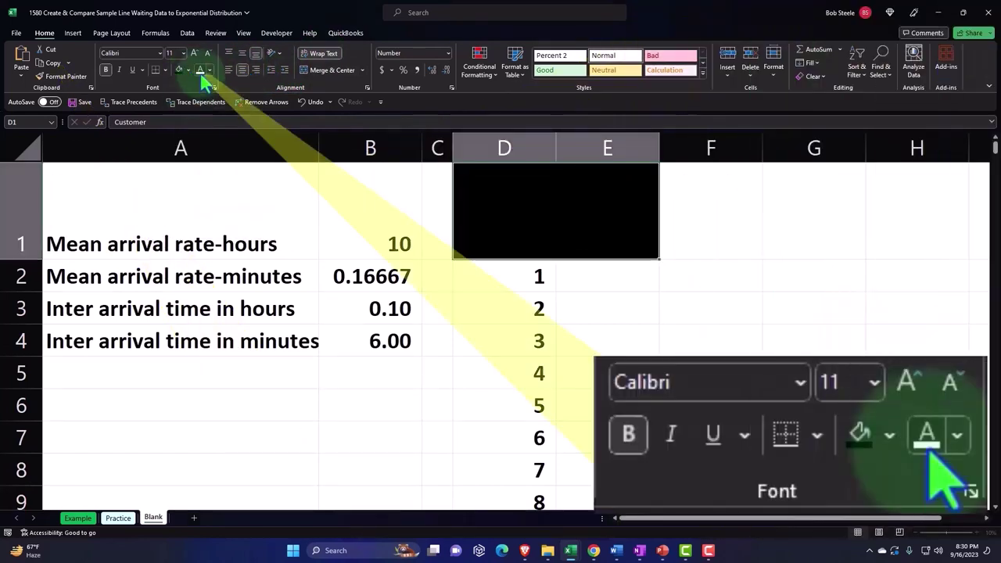
pyautogui.click(201, 72)
pyautogui.click(588, 266)
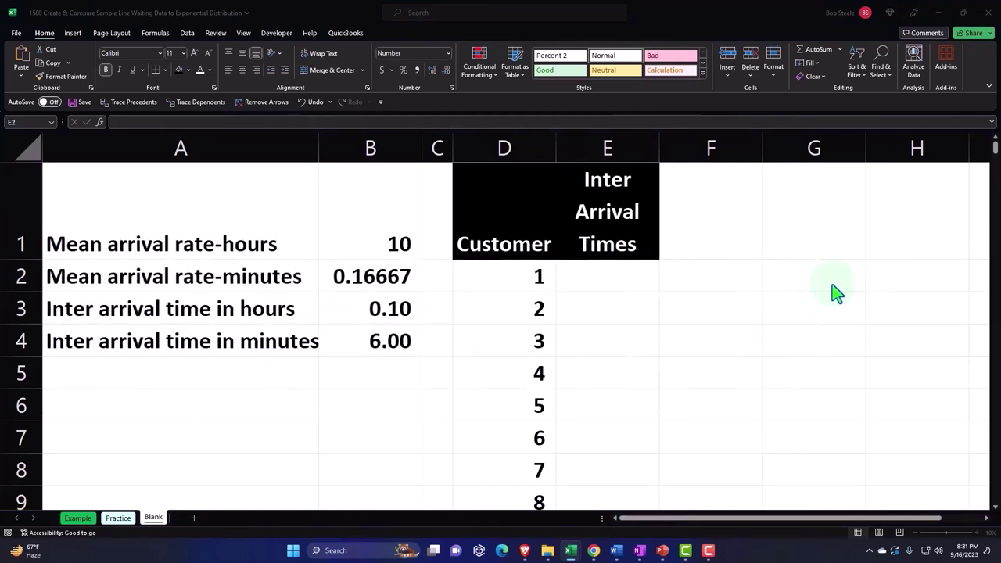
pyautogui.click(187, 41)
pyautogui.click(188, 39)
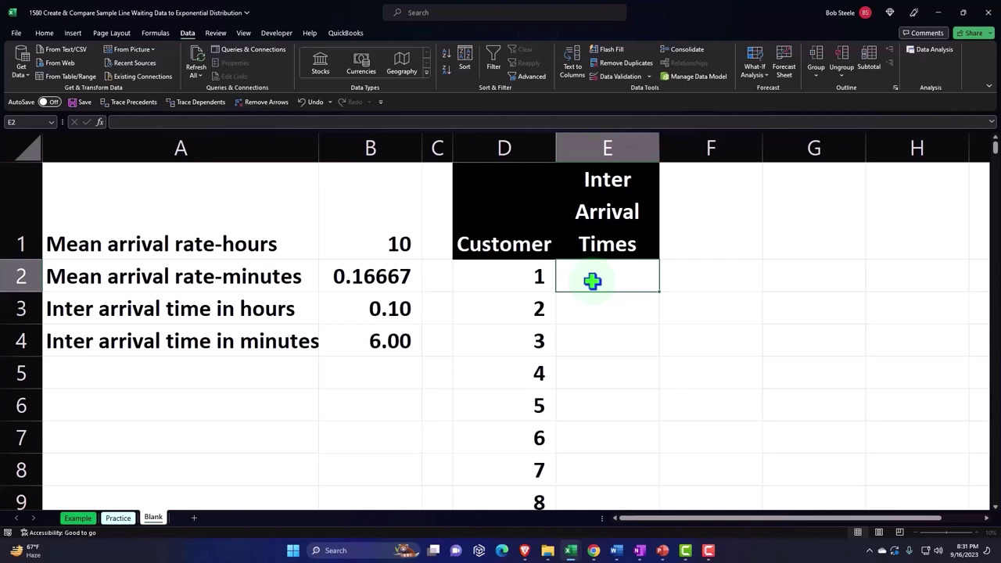
# Type =ln(1-rand())/B2 in E2, dividing by the per-minute arrival rate.
pyautogui.write('=')
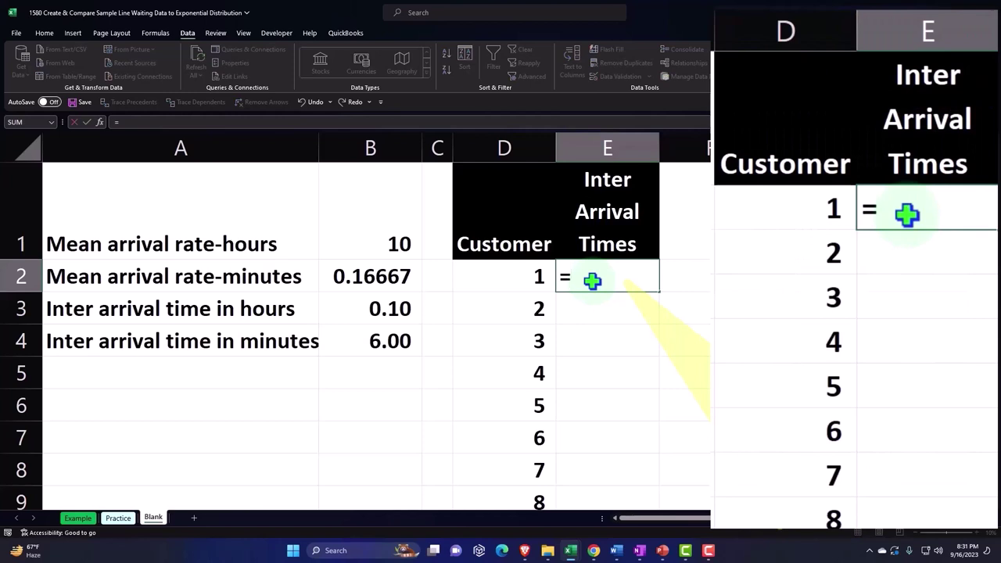
pyautogui.write('ln')
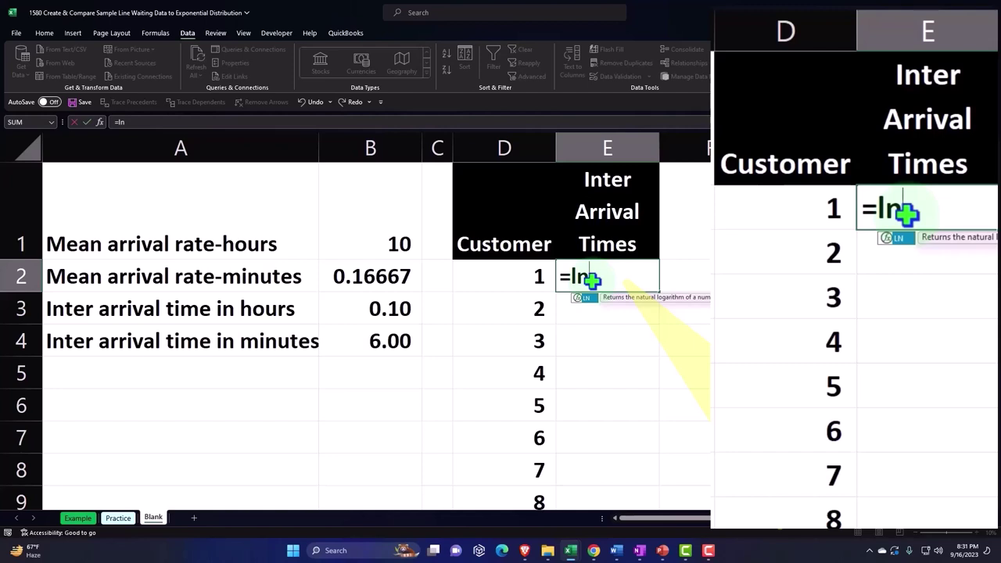
pyautogui.write('(')
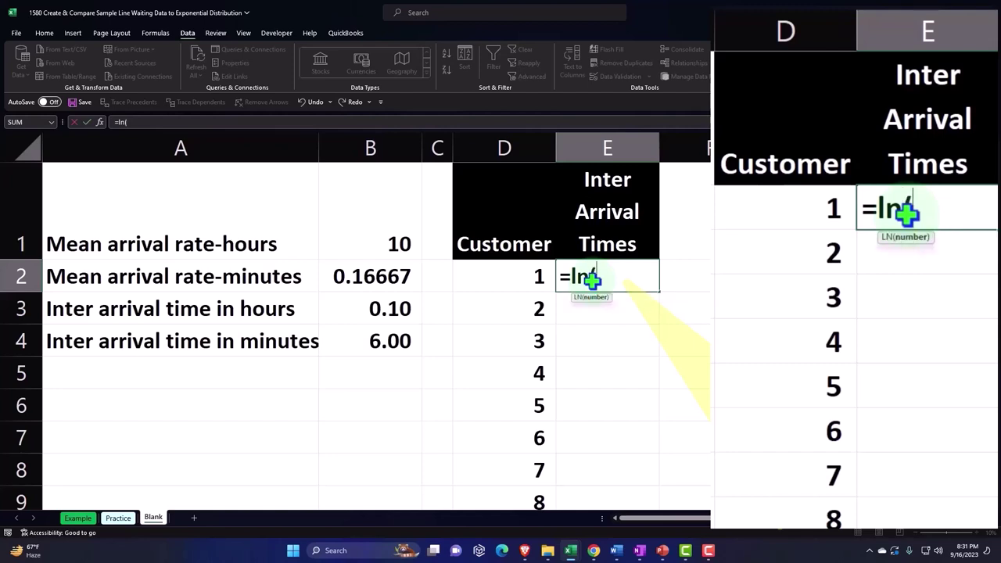
pyautogui.write('1-rand')
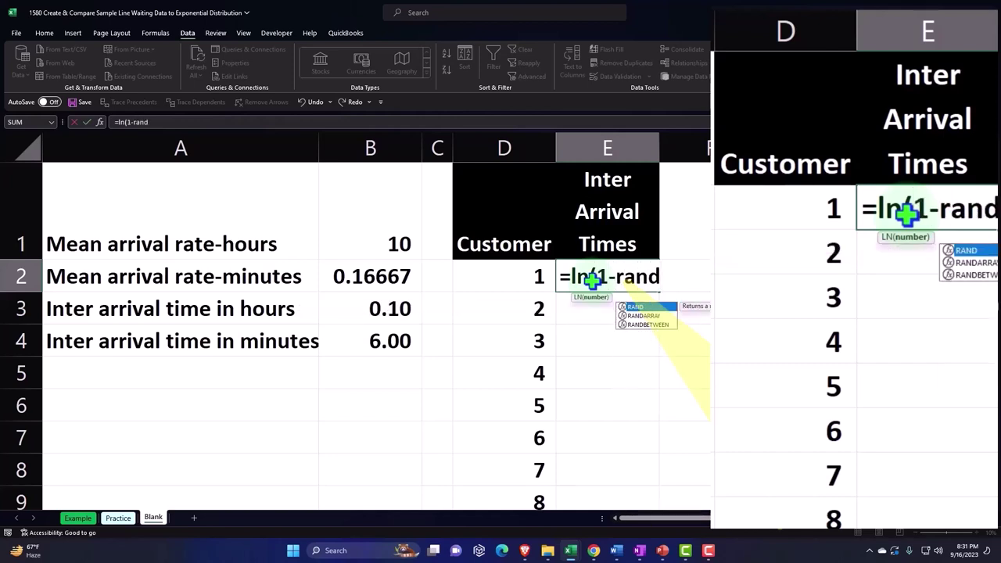
pyautogui.write('(')
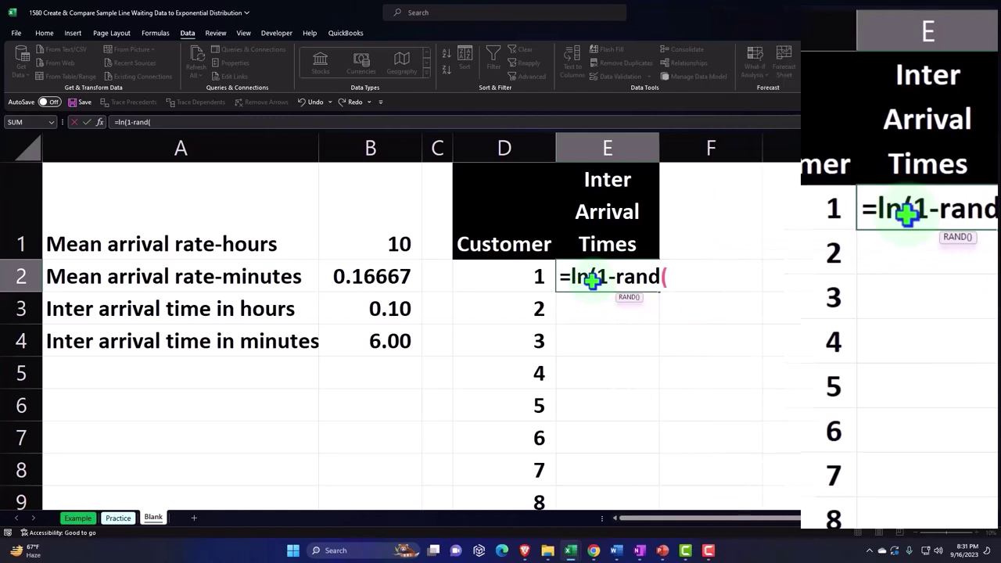
pyautogui.write(')')
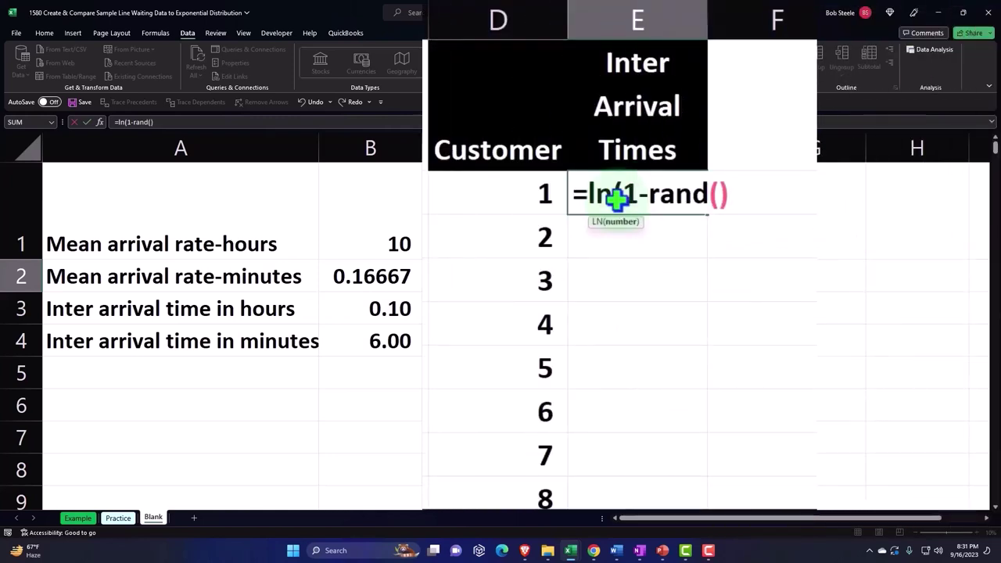
pyautogui.write(')')
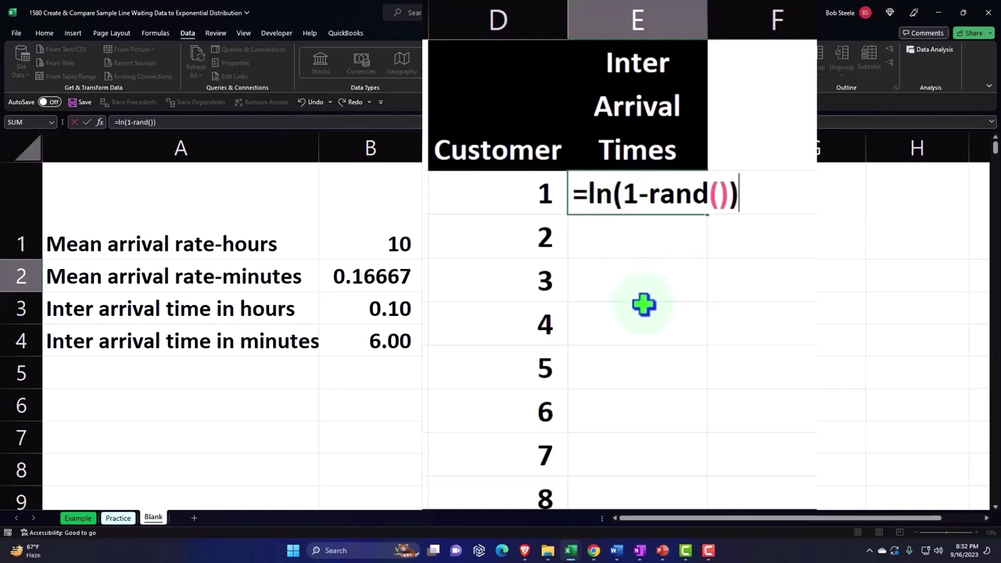
pyautogui.write('/')
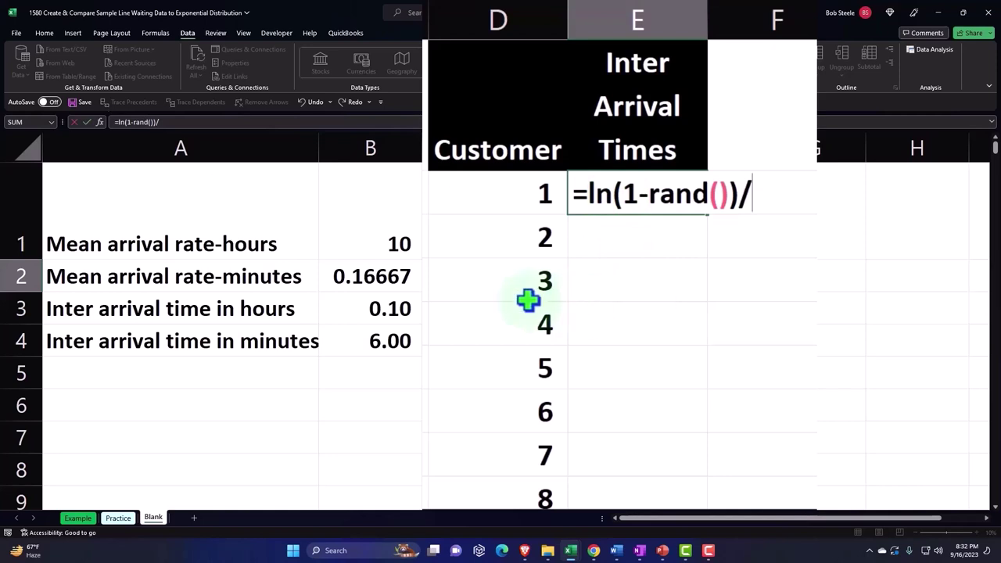
pyautogui.click(361, 277)
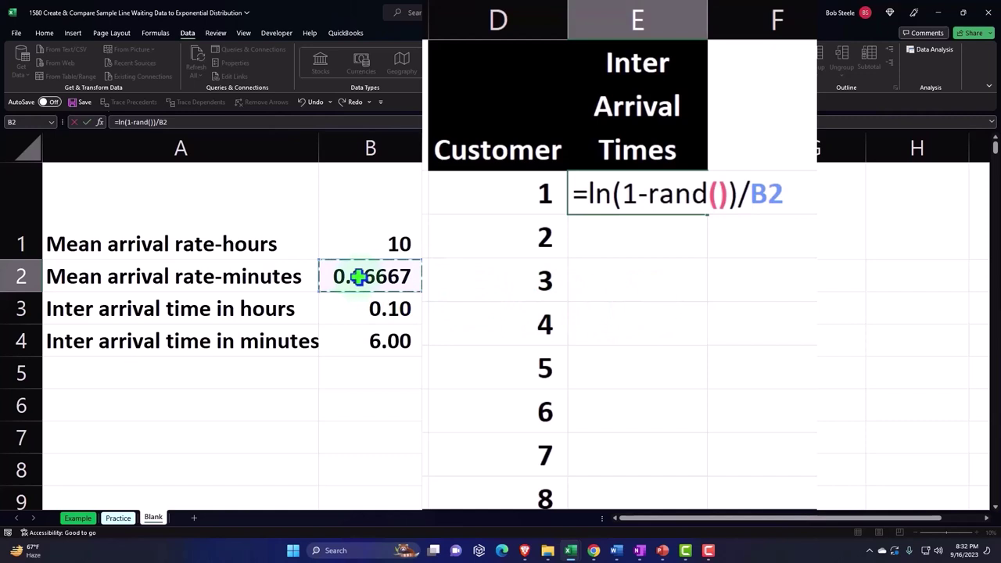